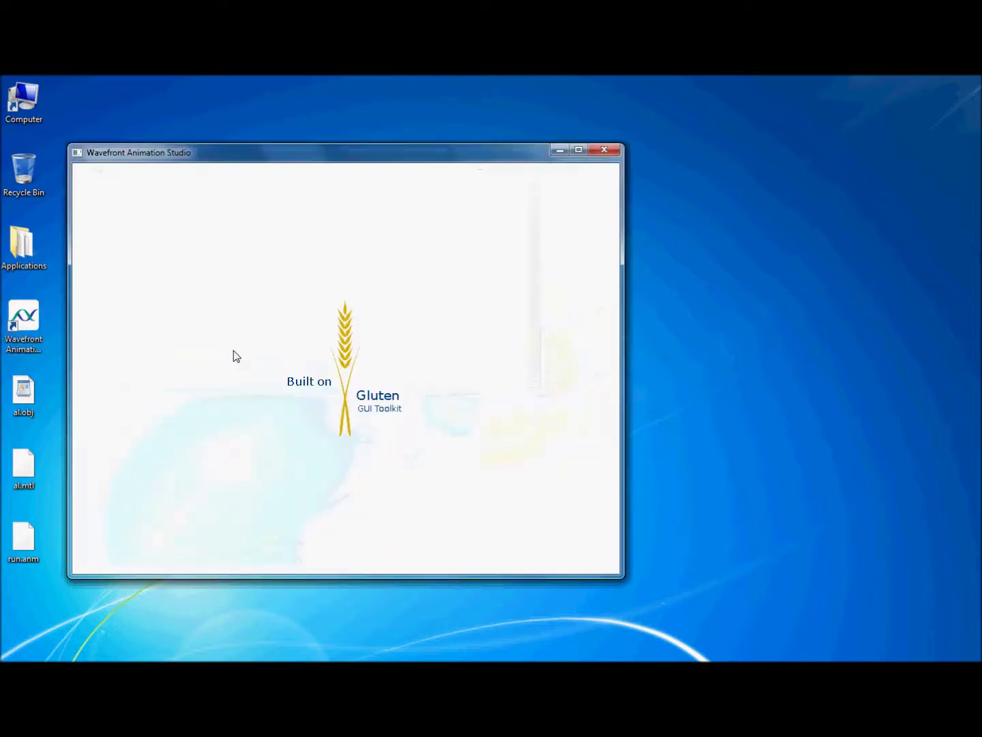
Open the al.obj model from the Desktop folder
click(273, 376)
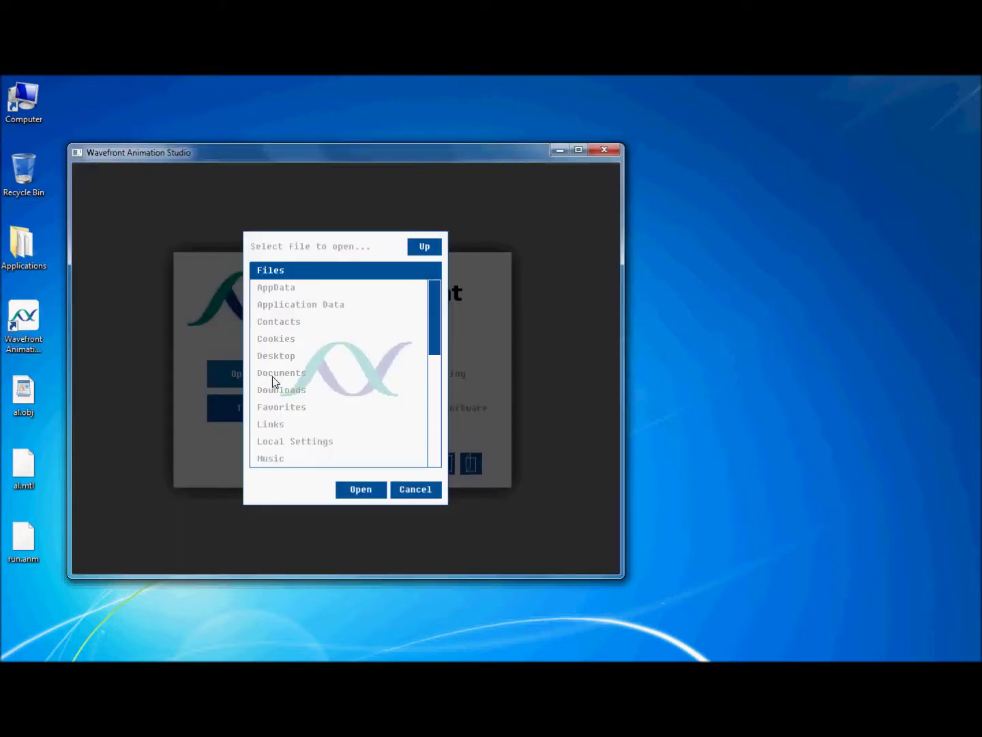
double_click(272, 358)
click(269, 289)
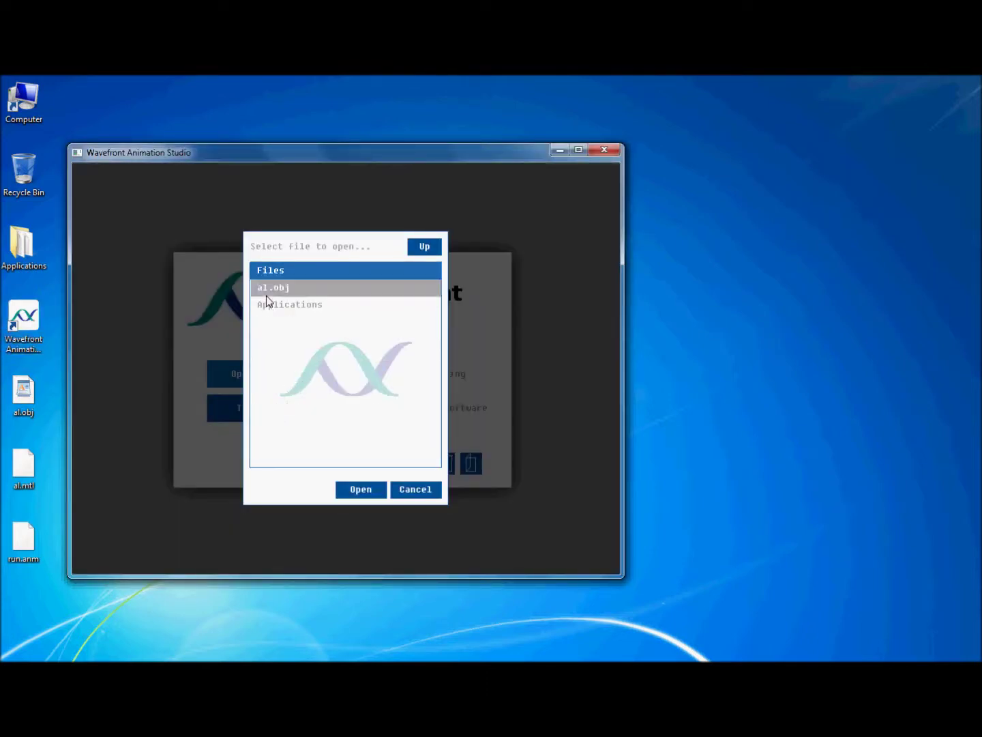
click(355, 488)
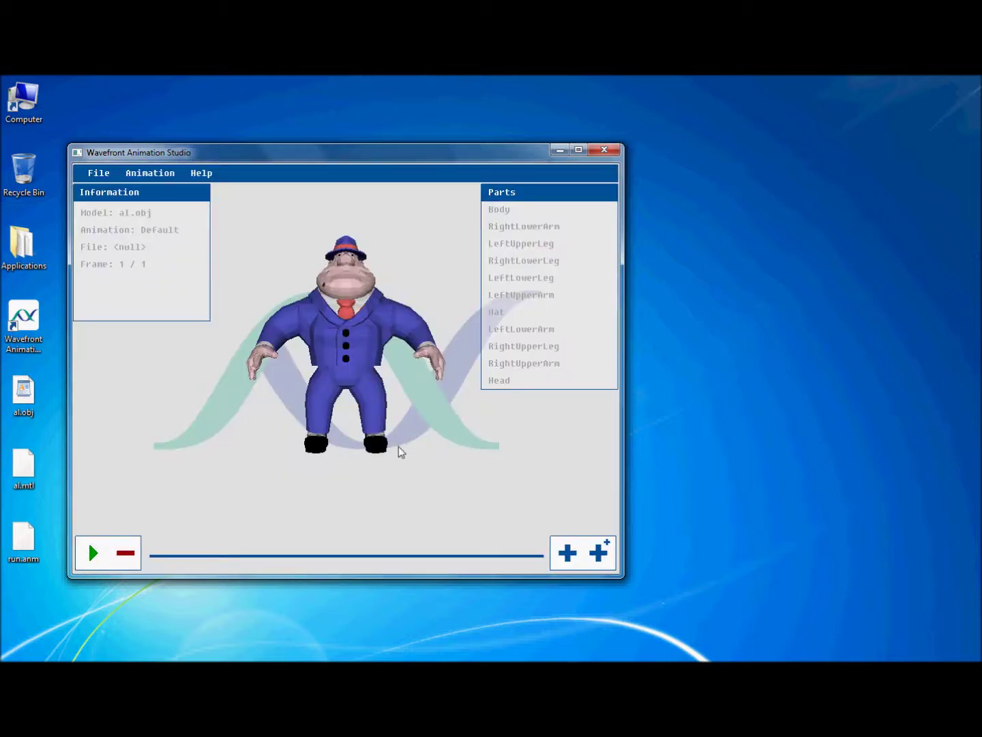
Add a second animation frame and swing the RightUpperLeg part backward from the hip
drag(339, 417, 366, 417)
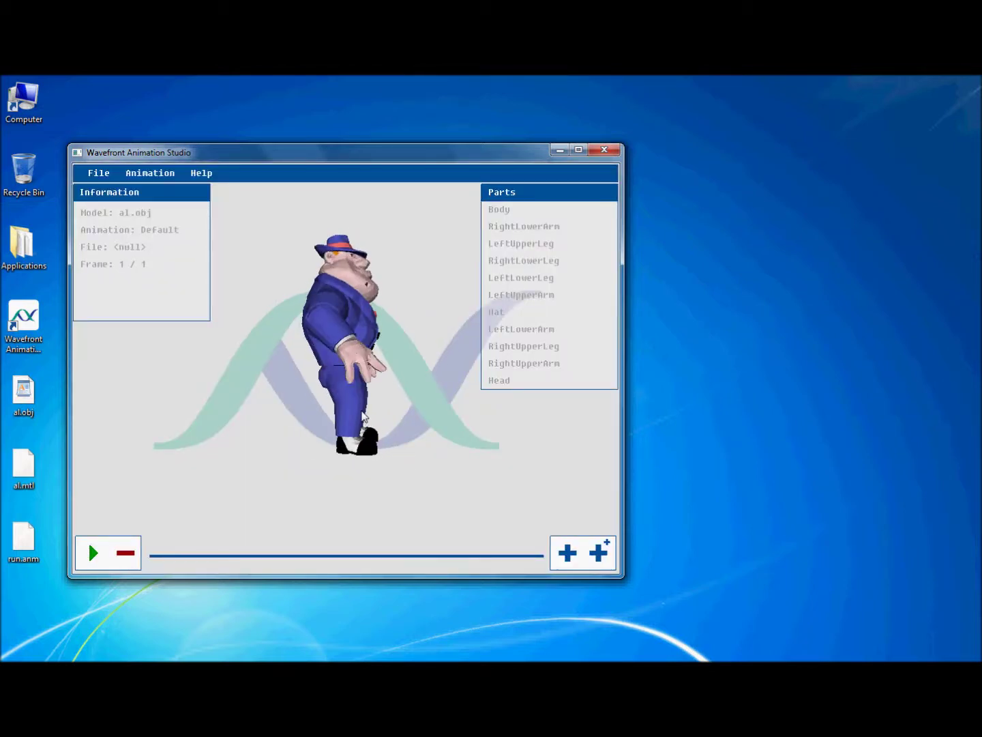
click(572, 554)
drag(369, 445, 377, 446)
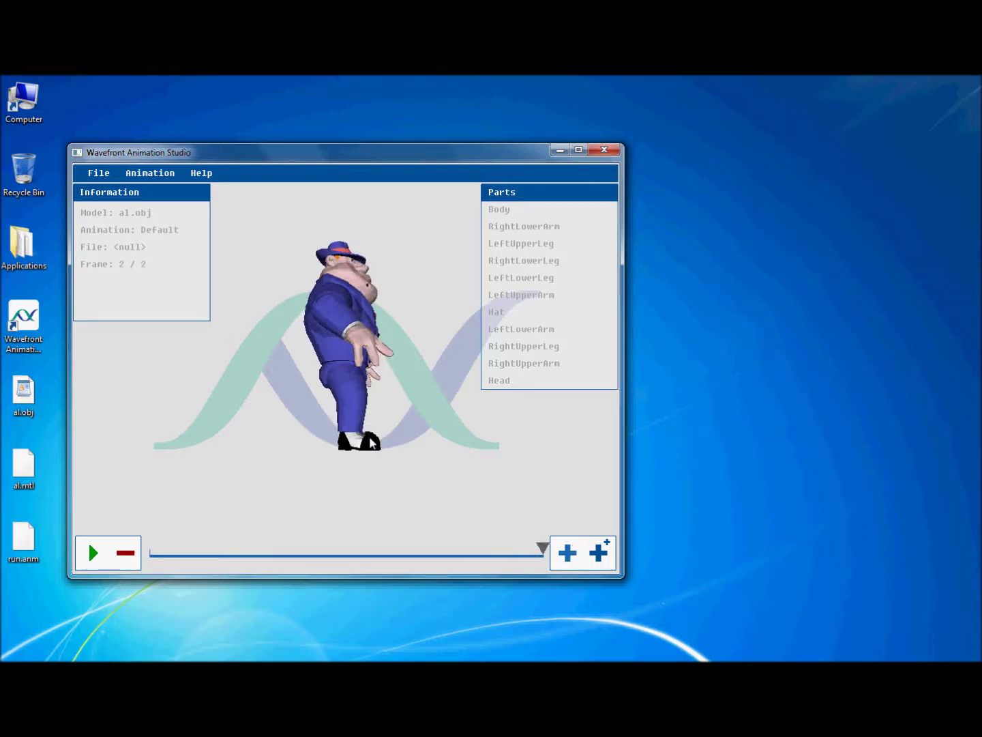
click(559, 347)
drag(414, 416, 439, 488)
right_drag(438, 486, 444, 447)
mouse_move(395, 337)
middle_down()
mouse_move(335, 314)
mouse_move(379, 324)
middle_up()
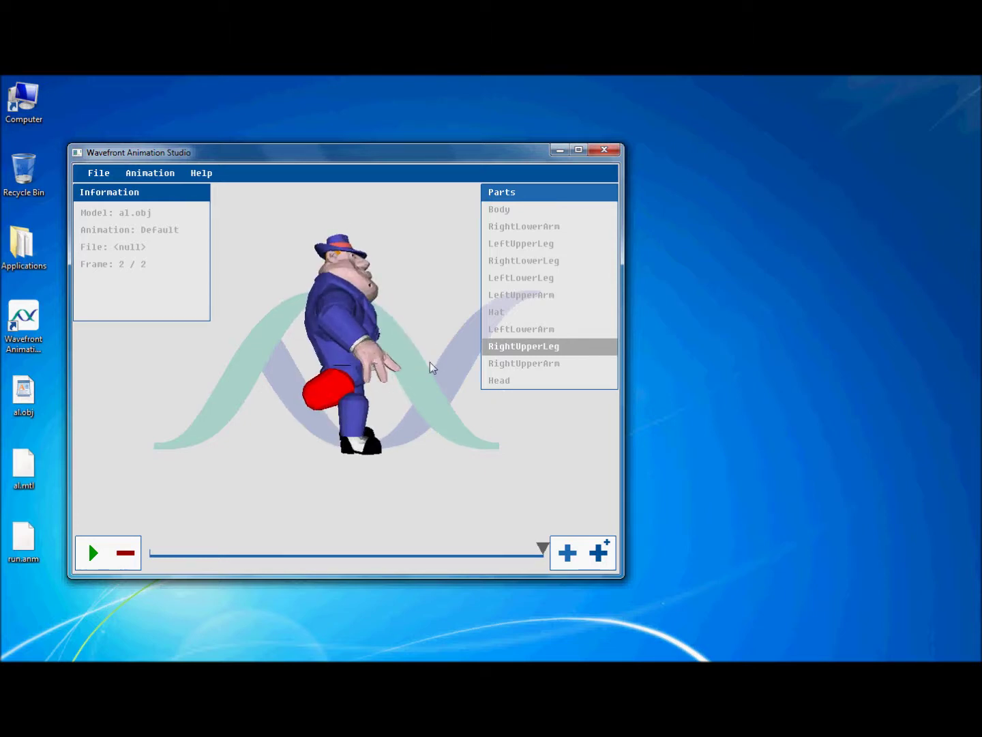
Rotate RightLowerLeg backward and move it along the Z and vertical directions to meet the right knee
click(506, 263)
mouse_move(440, 347)
right_down()
mouse_move(451, 431)
mouse_move(430, 325)
right_up()
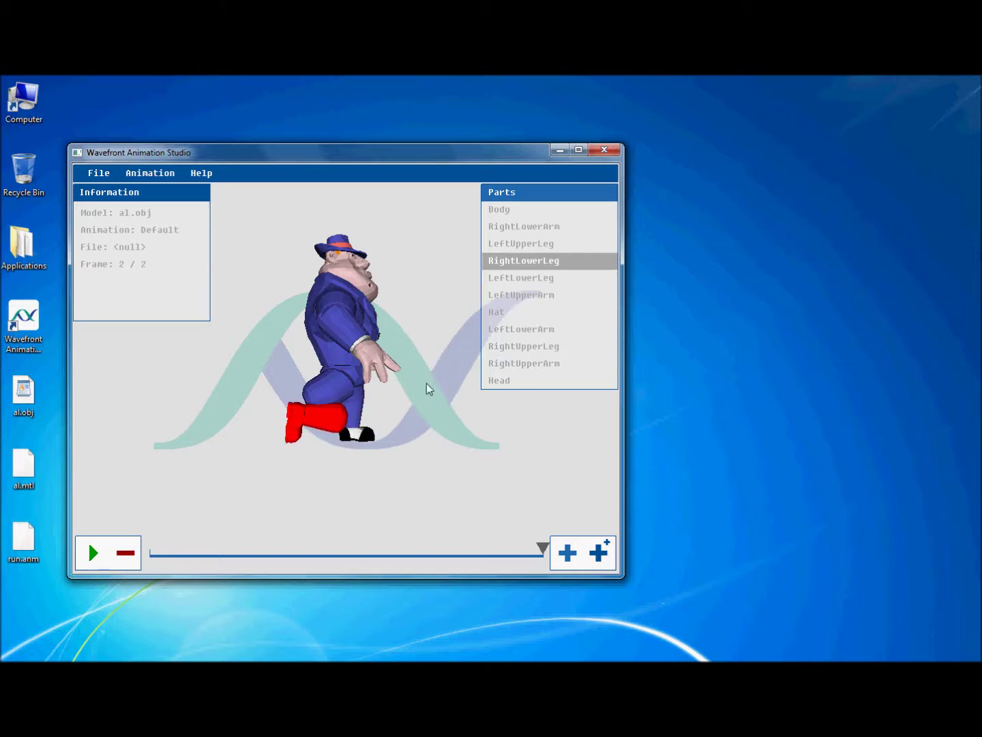
right_drag(427, 382, 431, 311)
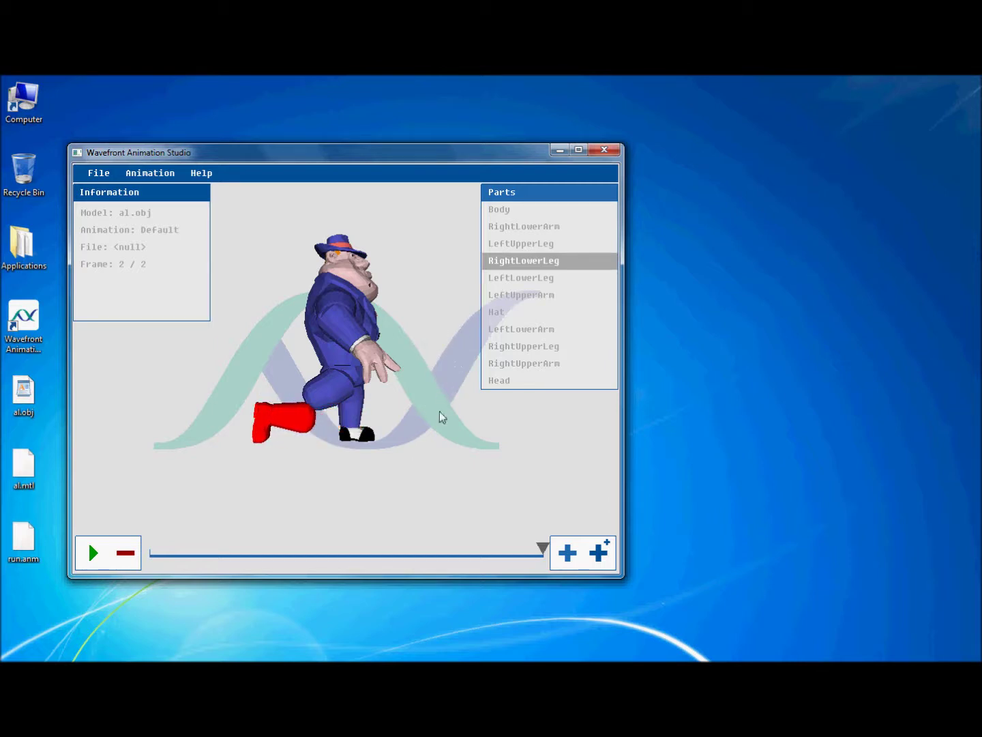
right_drag(440, 413, 446, 375)
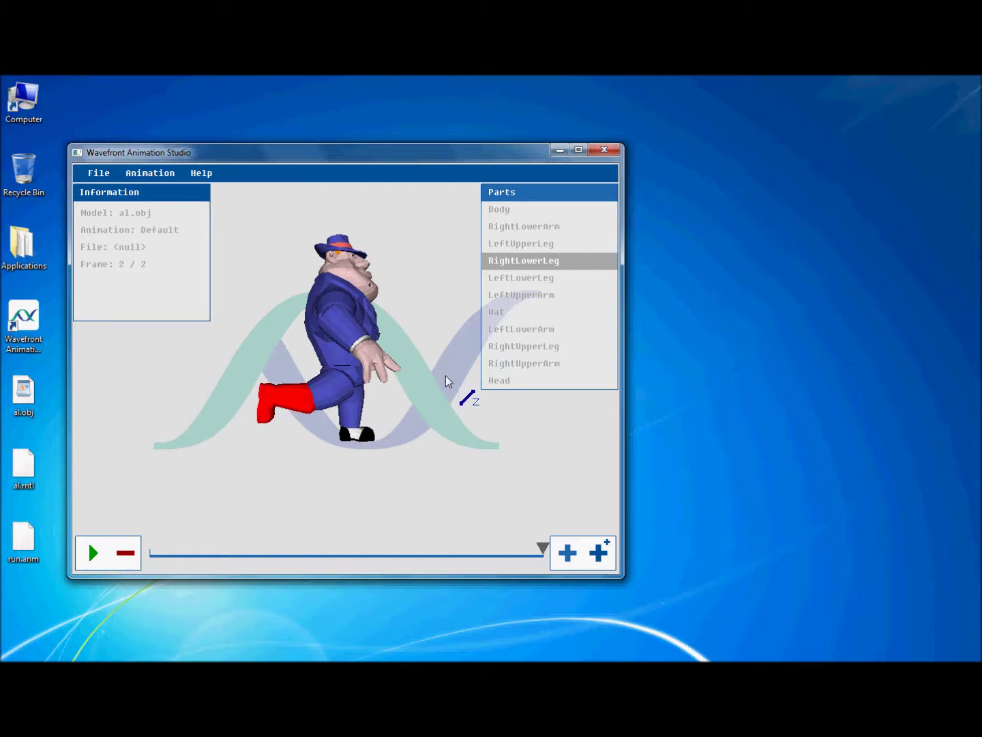
drag(445, 376, 419, 373)
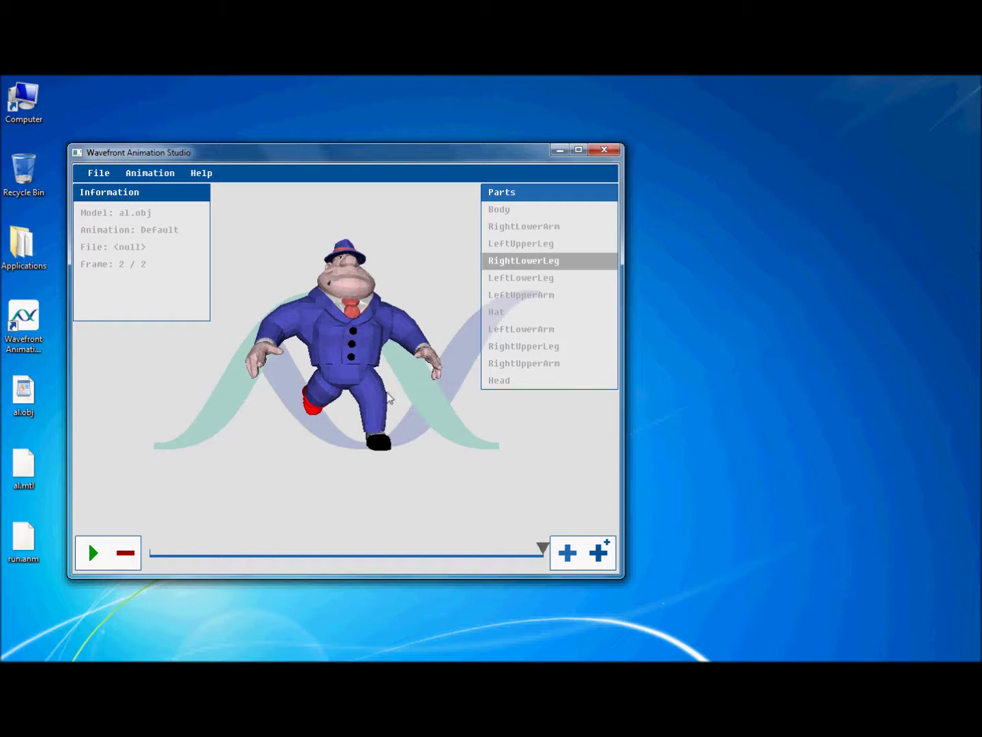
right_drag(389, 389, 391, 387)
Swing the LeftUpperLeg part forward from the hip in frame 2
drag(390, 387, 358, 396)
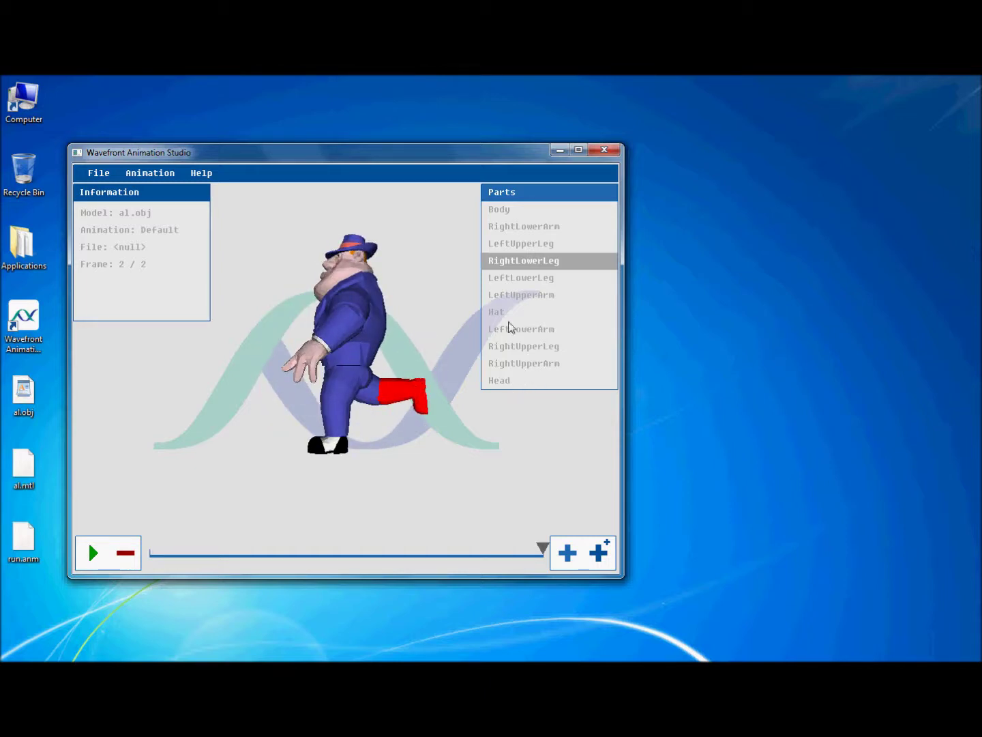
key(Up)
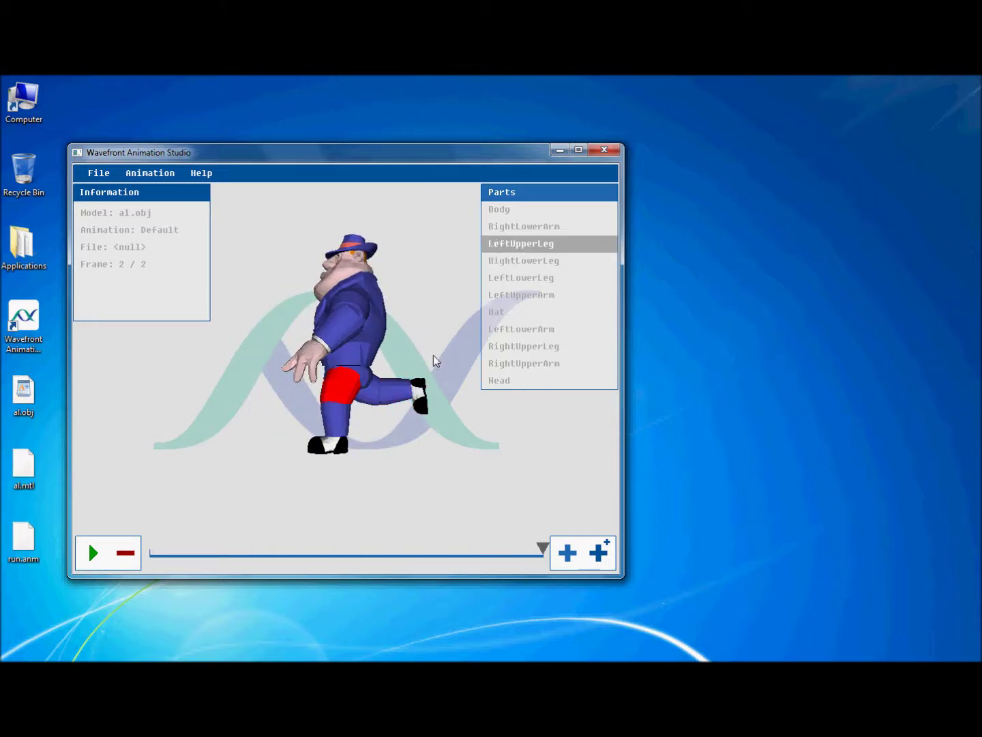
drag(433, 355, 438, 306)
Rotate LeftLowerLeg forward and move it to line up with the raised left thigh
click(514, 279)
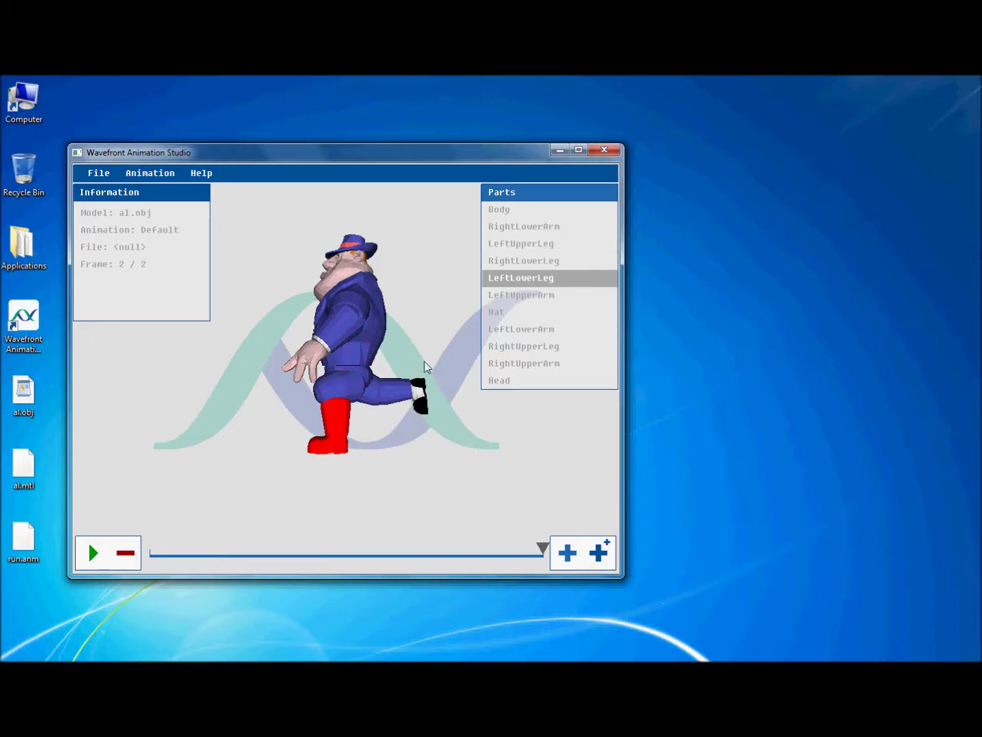
drag(433, 339, 447, 396)
right_drag(447, 396, 448, 395)
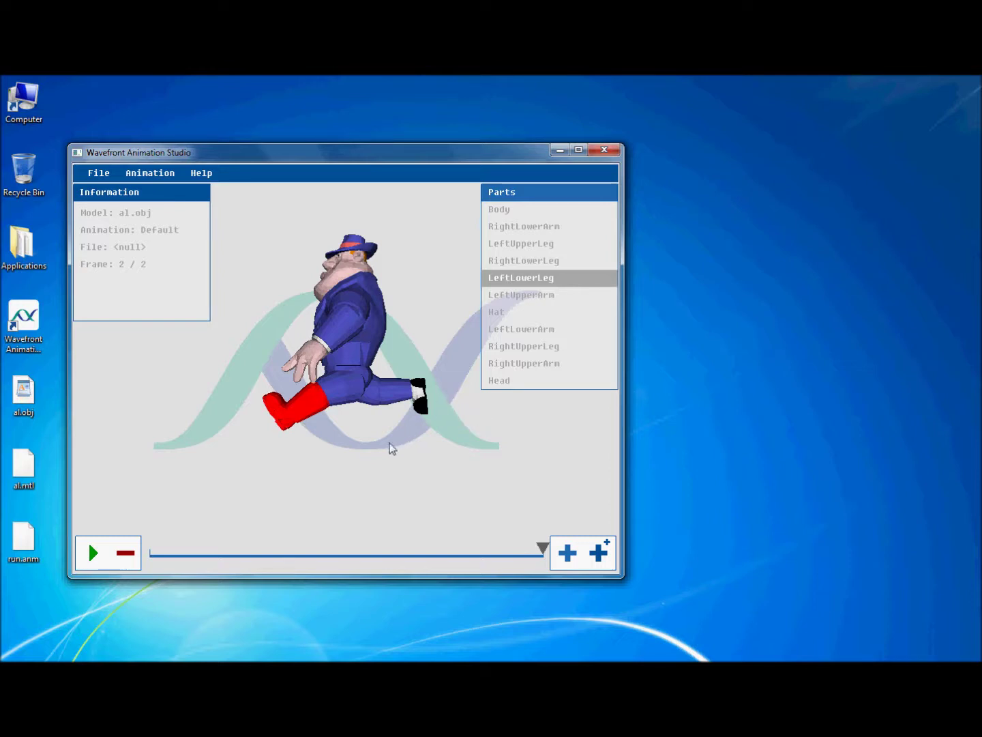
mouse_move(390, 443)
middle_down()
mouse_move(428, 445)
mouse_move(358, 447)
mouse_move(414, 443)
mouse_move(400, 446)
middle_up()
middle_drag(468, 476, 447, 469)
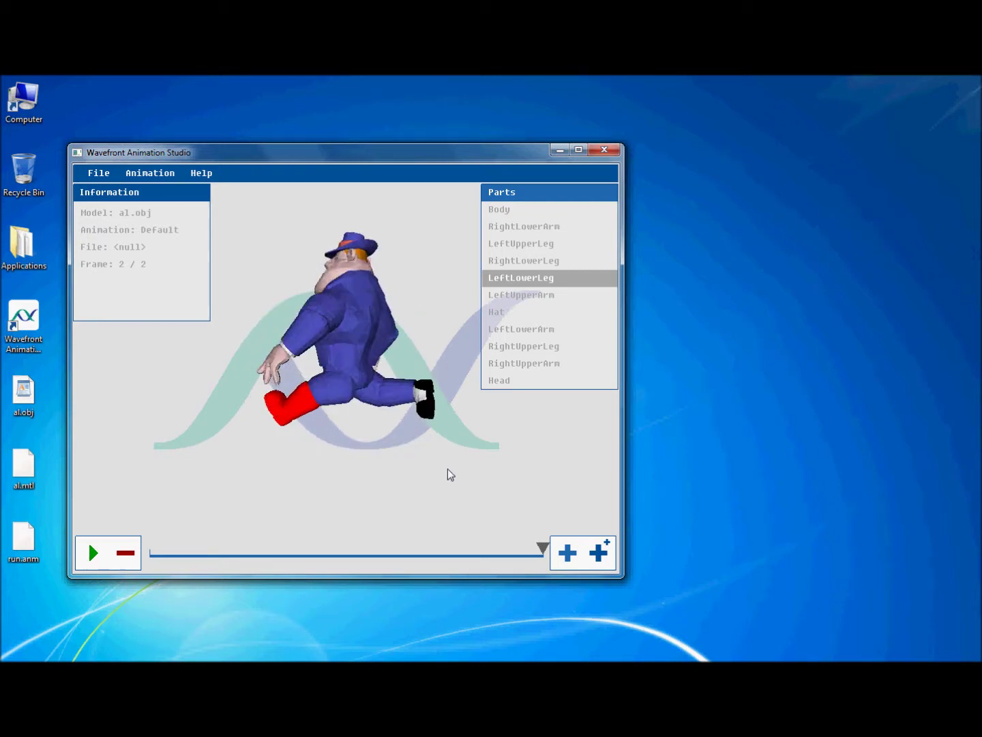
Add a third frame to the animation and step through the timeline, ending on frame 3
click(568, 553)
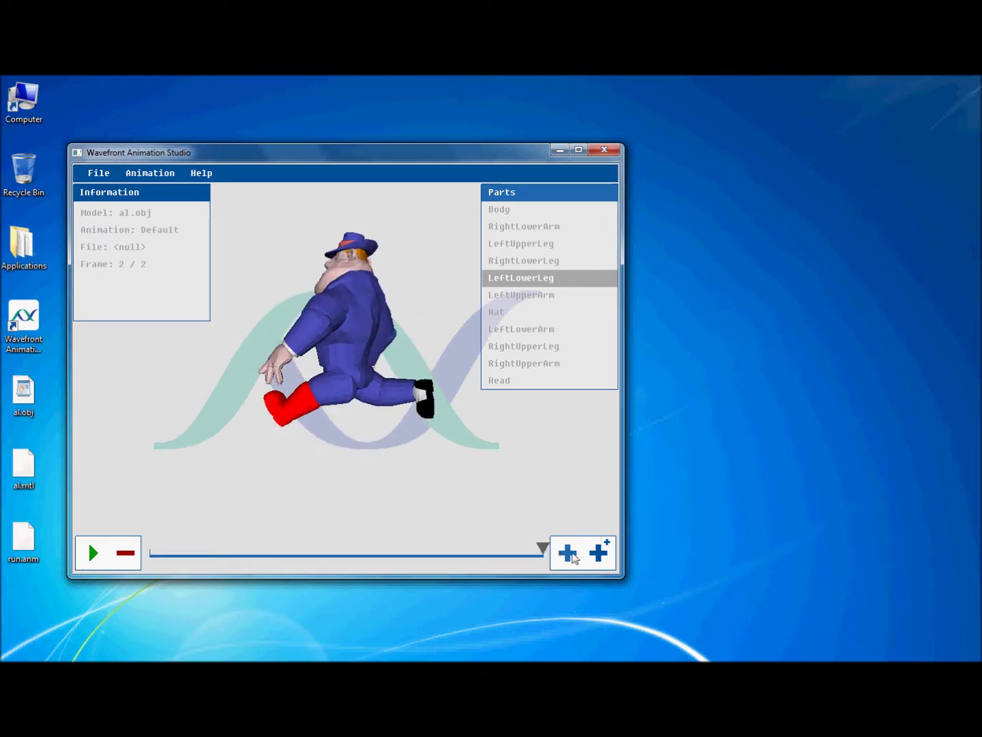
click(162, 557)
click(334, 556)
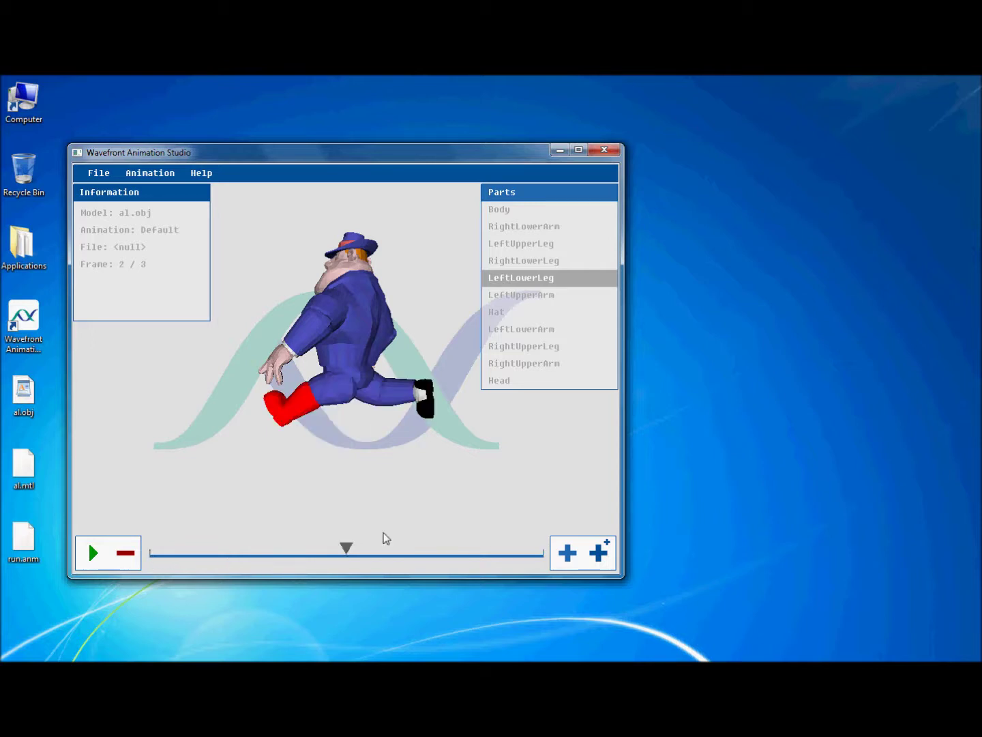
click(513, 554)
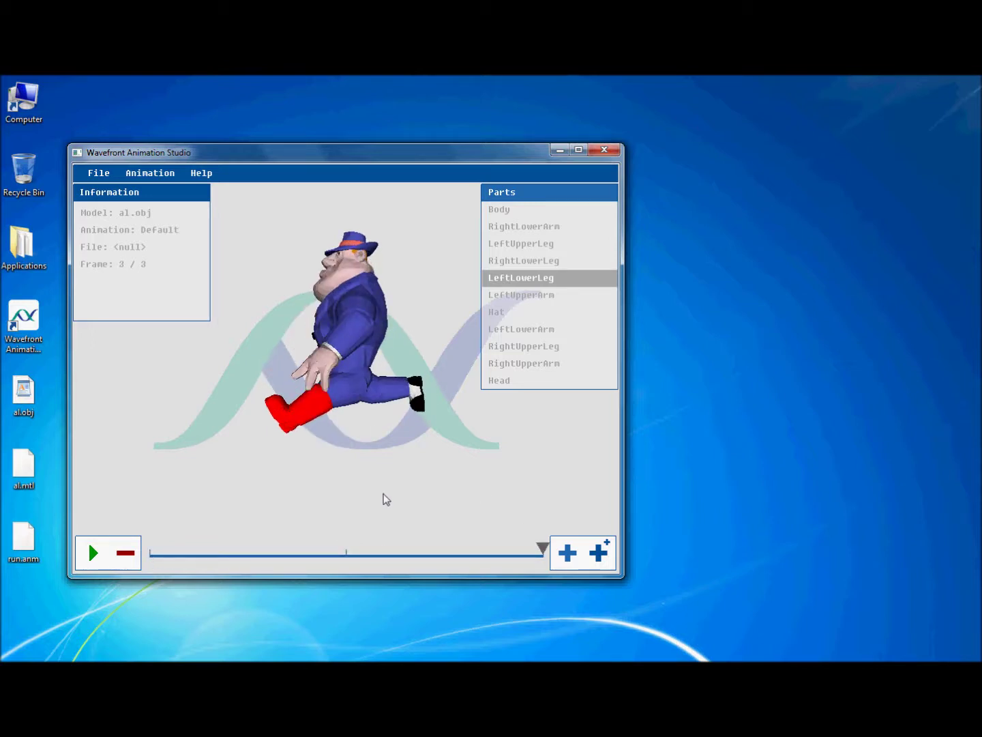
In frame 3, rotate LeftLowerLeg backward and move it along Z behind the body
drag(384, 494, 404, 524)
drag(368, 435, 388, 334)
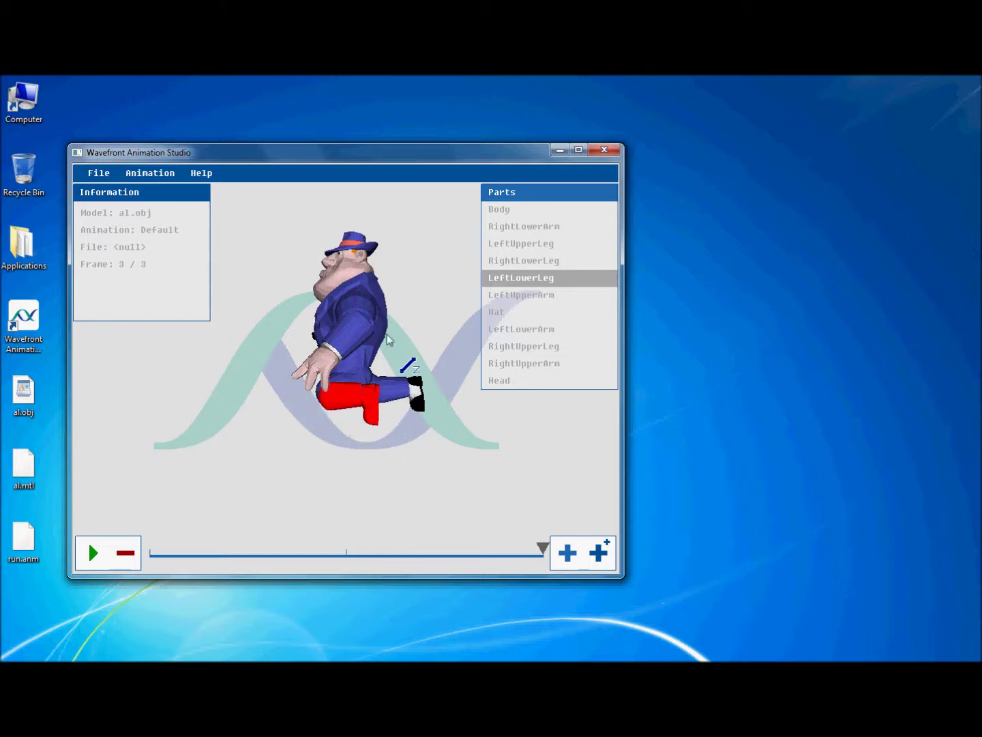
right_drag(388, 340, 440, 372)
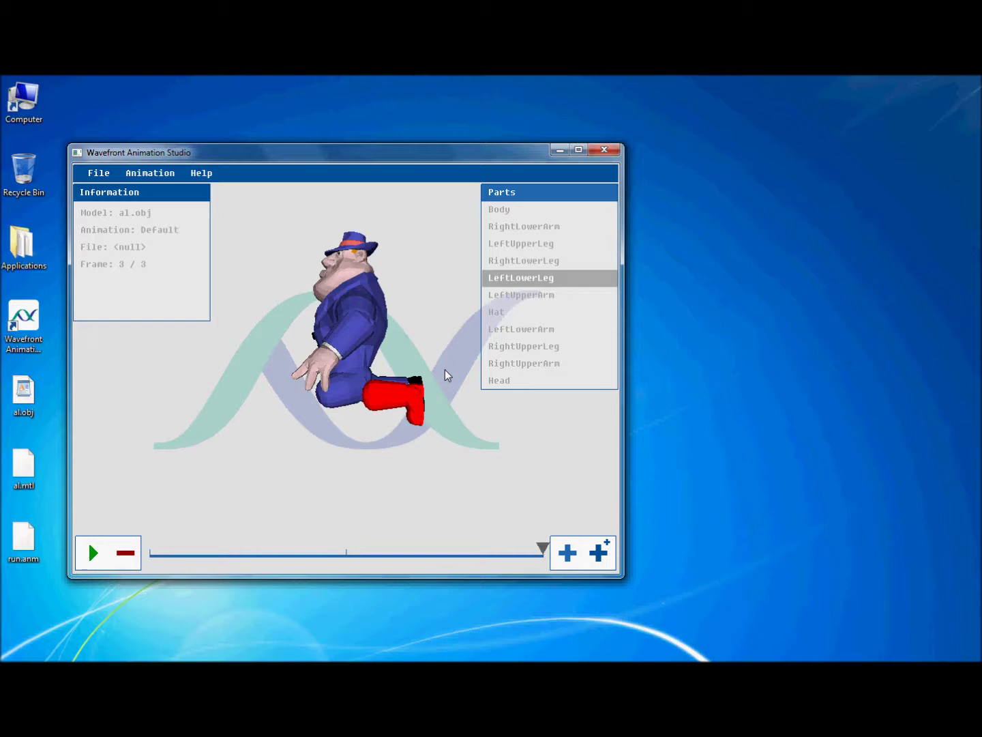
Swing LeftUpperLeg backward in frame 3 and shift it into place at the hip
click(494, 244)
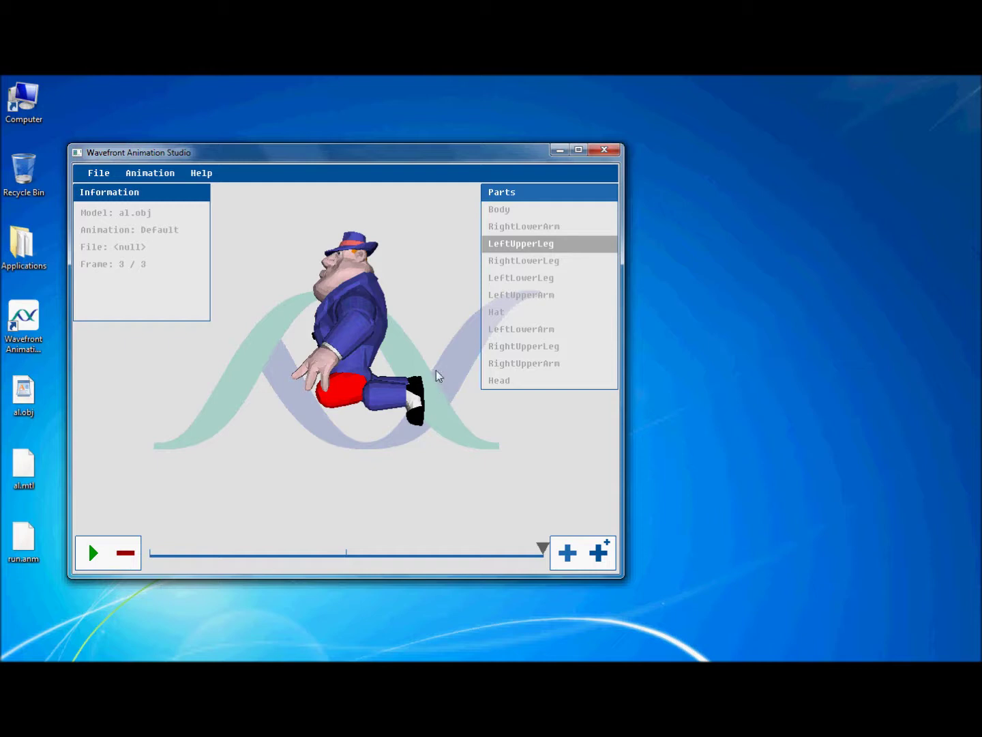
right_drag(434, 377, 460, 453)
right_drag(444, 341, 448, 404)
drag(447, 407, 447, 396)
right_drag(447, 397, 453, 378)
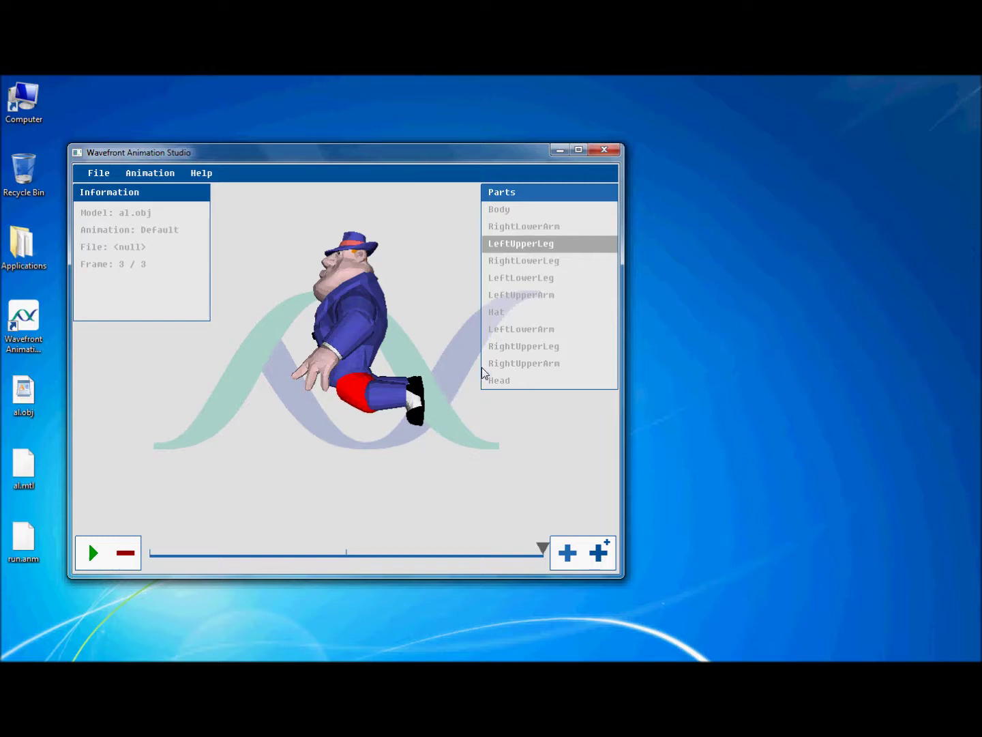
Adjust the position of LeftLowerLeg so it joins the left thigh at the knee
click(506, 279)
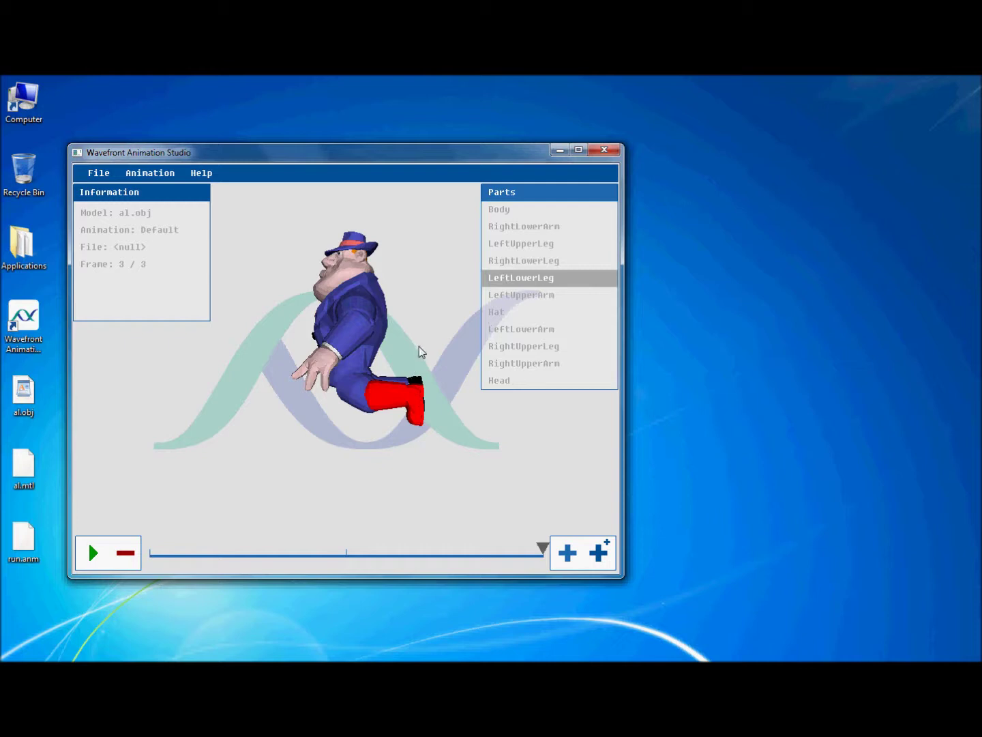
right_drag(420, 346, 418, 386)
right_drag(423, 444, 434, 405)
drag(442, 421, 463, 425)
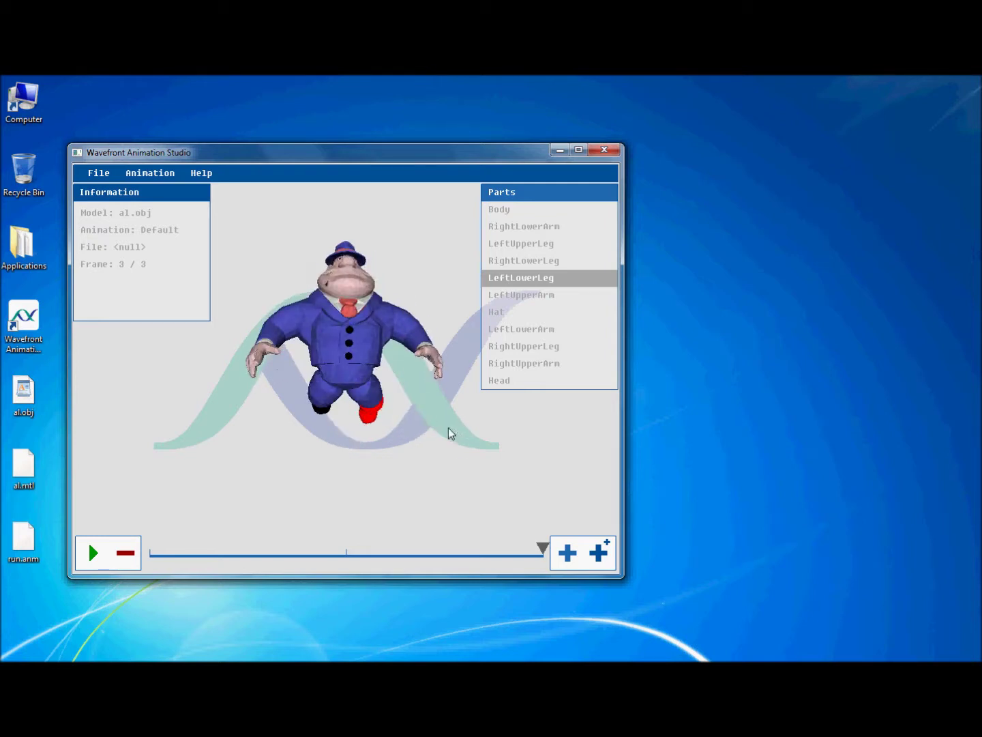
right_drag(449, 427, 446, 421)
mouse_move(446, 420)
middle_down()
mouse_move(392, 415)
mouse_move(448, 415)
mouse_move(433, 416)
middle_up()
Swing RightUpperLeg forward in frame 3 and move it along Z to meet the hip
drag(434, 416, 457, 426)
drag(385, 433, 411, 423)
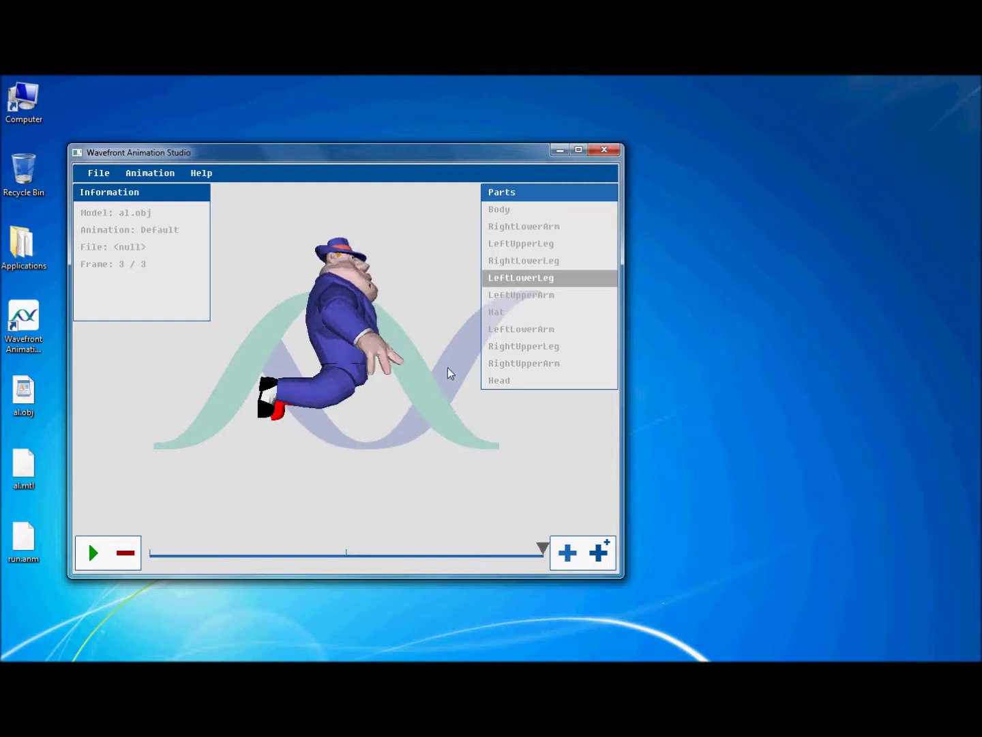
click(506, 347)
drag(426, 369, 440, 330)
drag(457, 421, 439, 406)
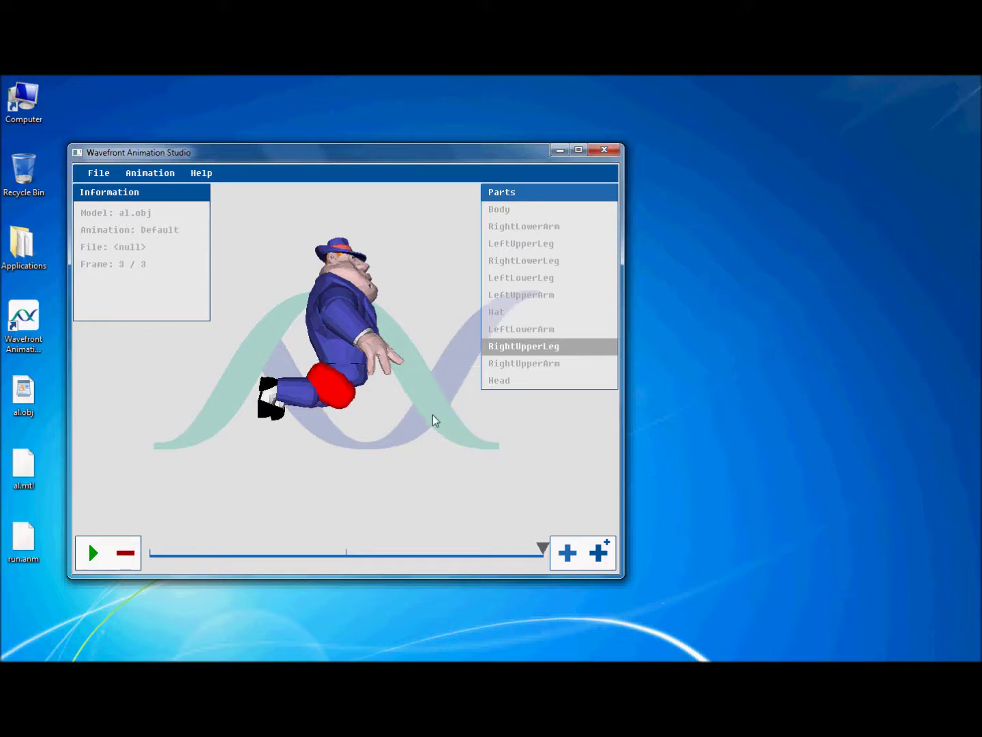
right_drag(433, 414, 455, 462)
drag(455, 462, 454, 464)
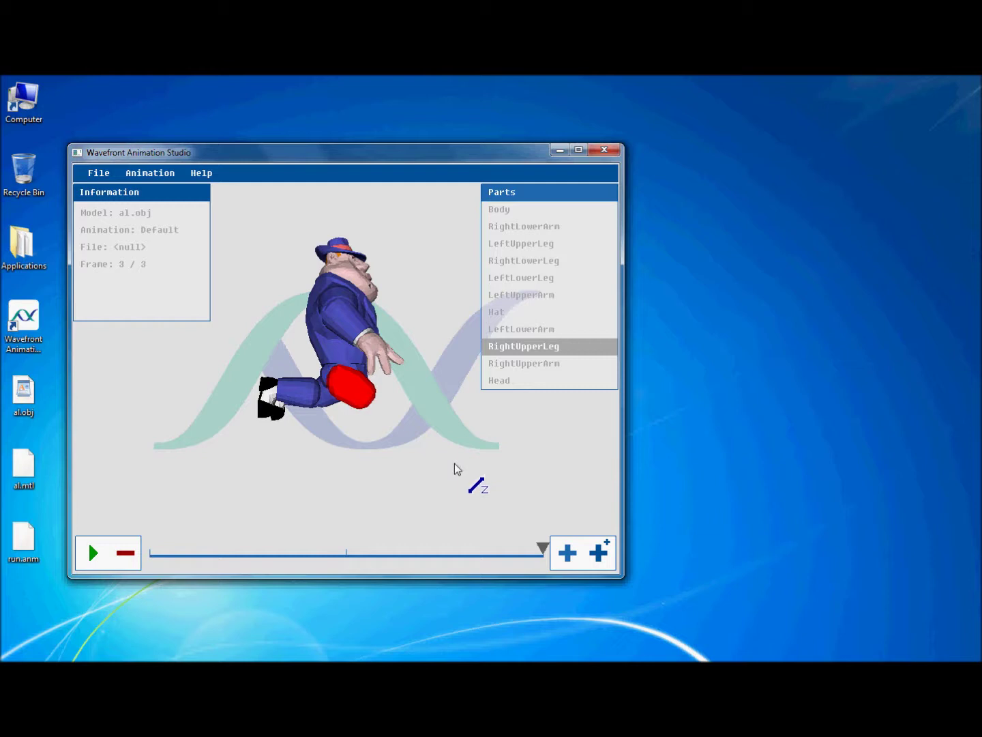
mouse_move(434, 359)
mouse_down()
mouse_move(429, 381)
mouse_move(410, 379)
mouse_move(431, 379)
mouse_up()
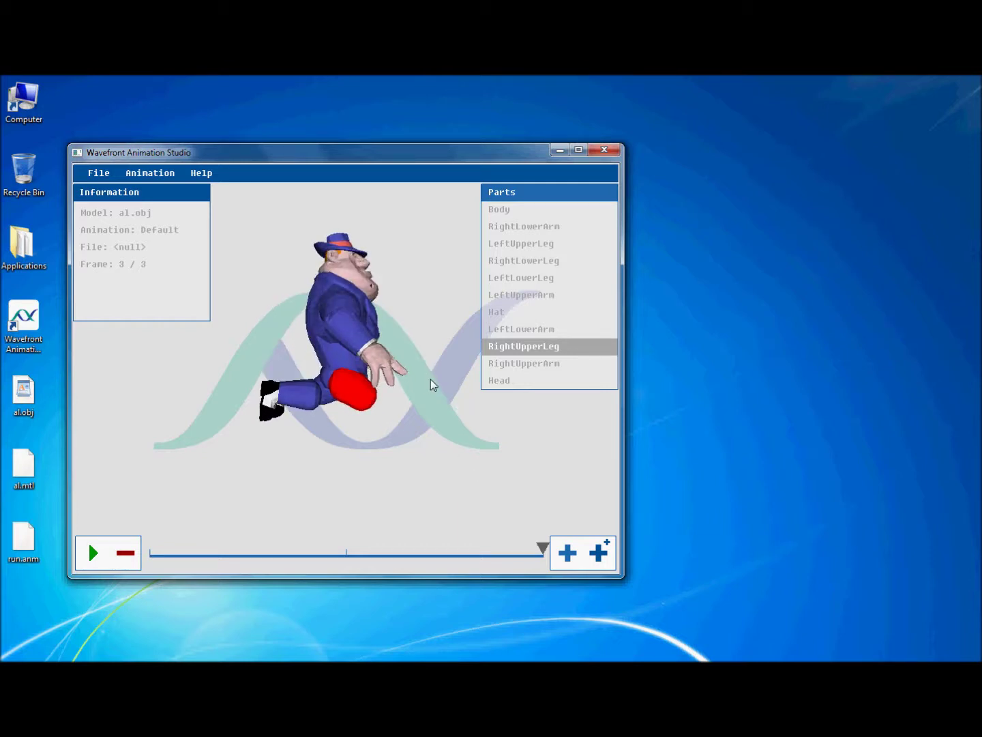
Rotate RightLowerLeg forward and move it in front of the body to join the right knee
click(487, 266)
drag(416, 386, 442, 356)
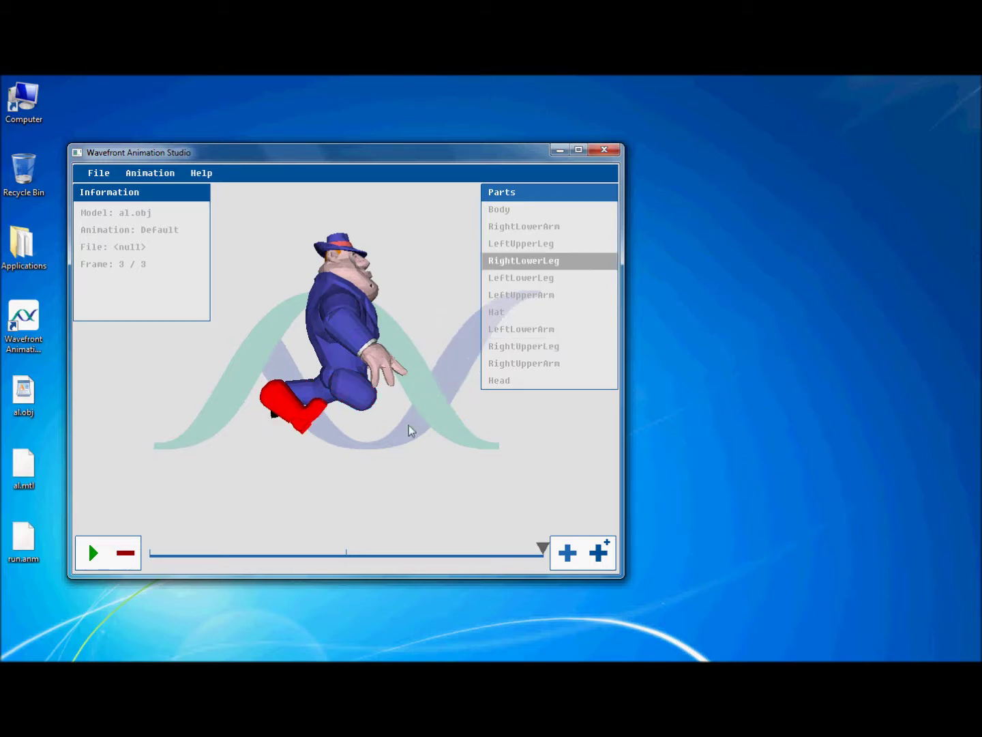
drag(408, 425, 438, 431)
mouse_move(438, 432)
middle_down()
mouse_move(408, 434)
mouse_move(437, 429)
middle_up()
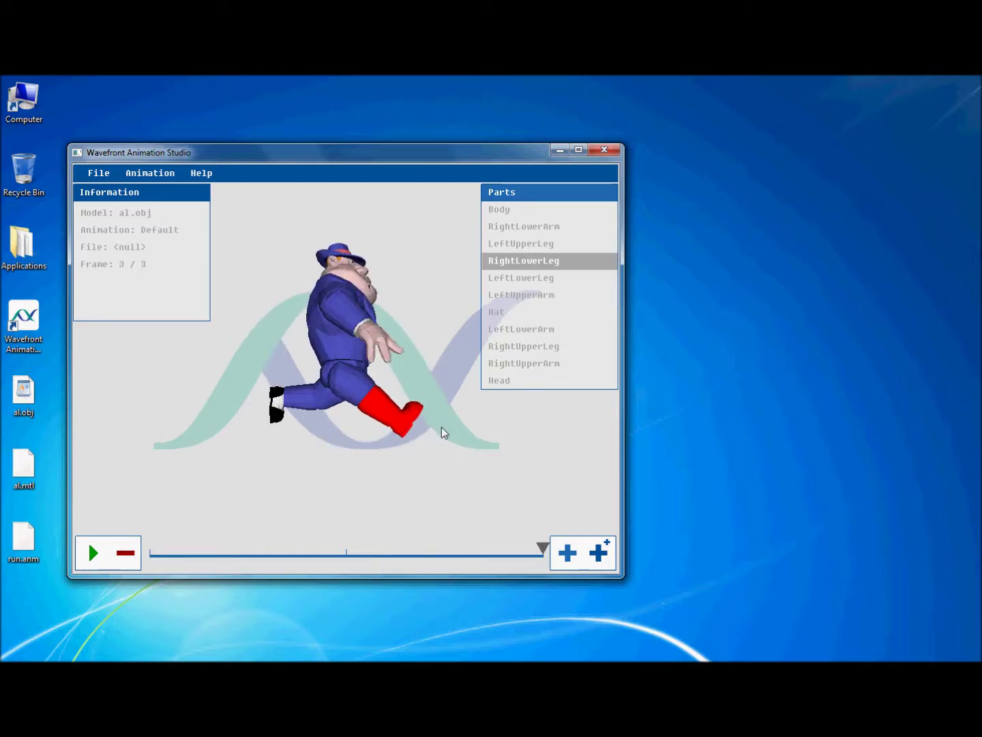
mouse_move(432, 423)
mouse_down()
mouse_move(438, 395)
mouse_move(437, 420)
mouse_move(424, 397)
mouse_move(427, 408)
mouse_up()
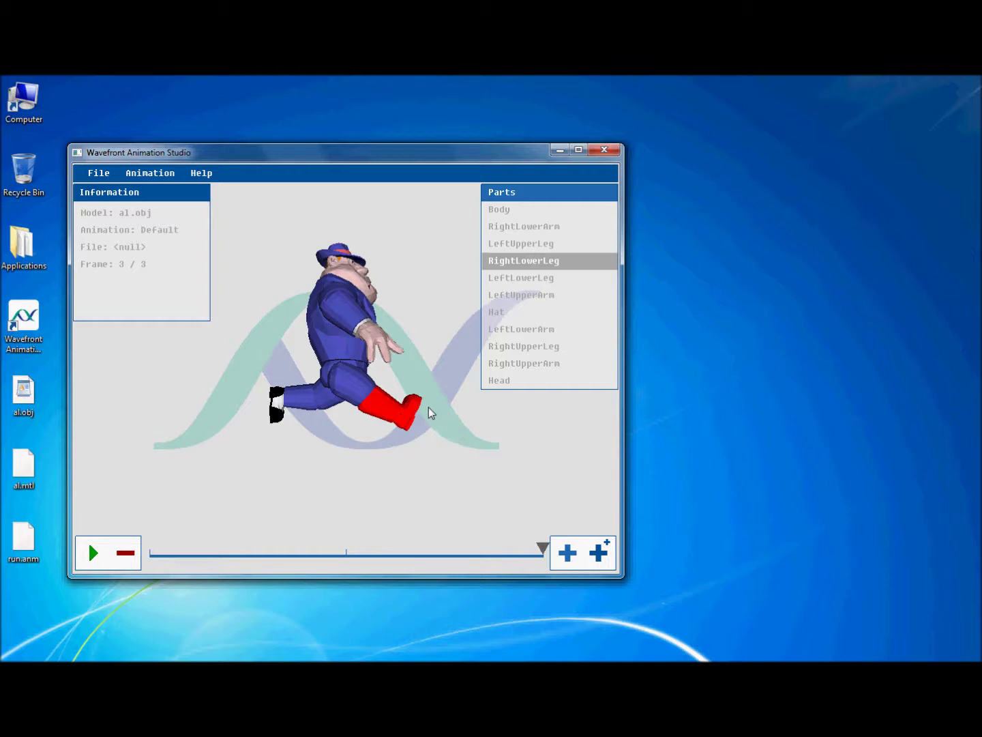
middle_drag(428, 408, 394, 414)
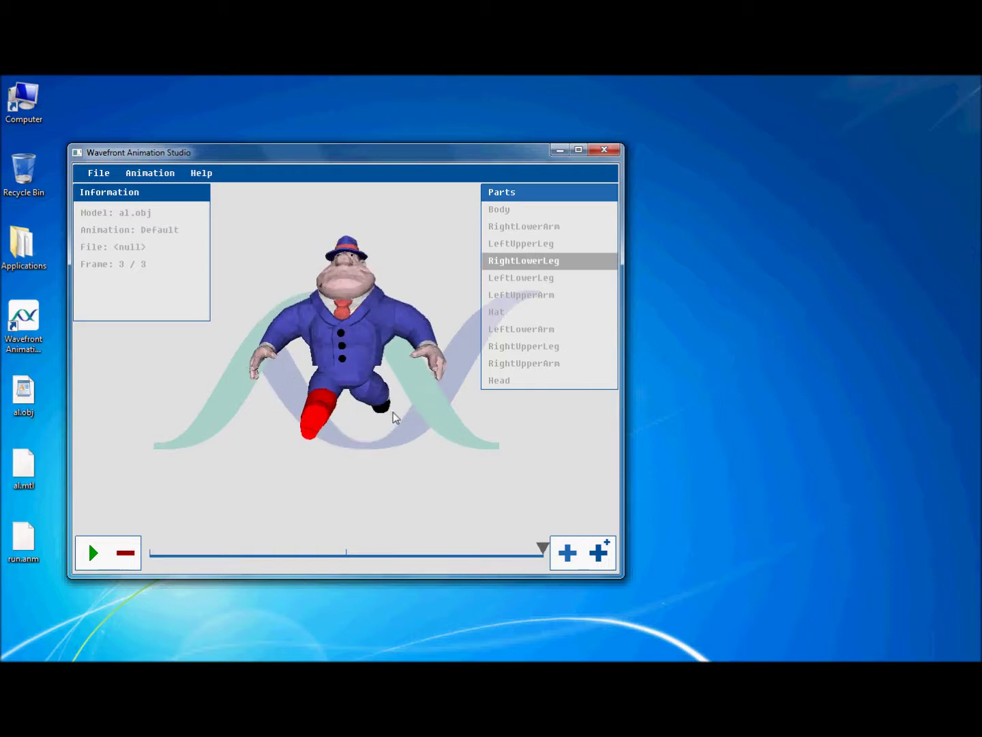
drag(393, 413, 428, 410)
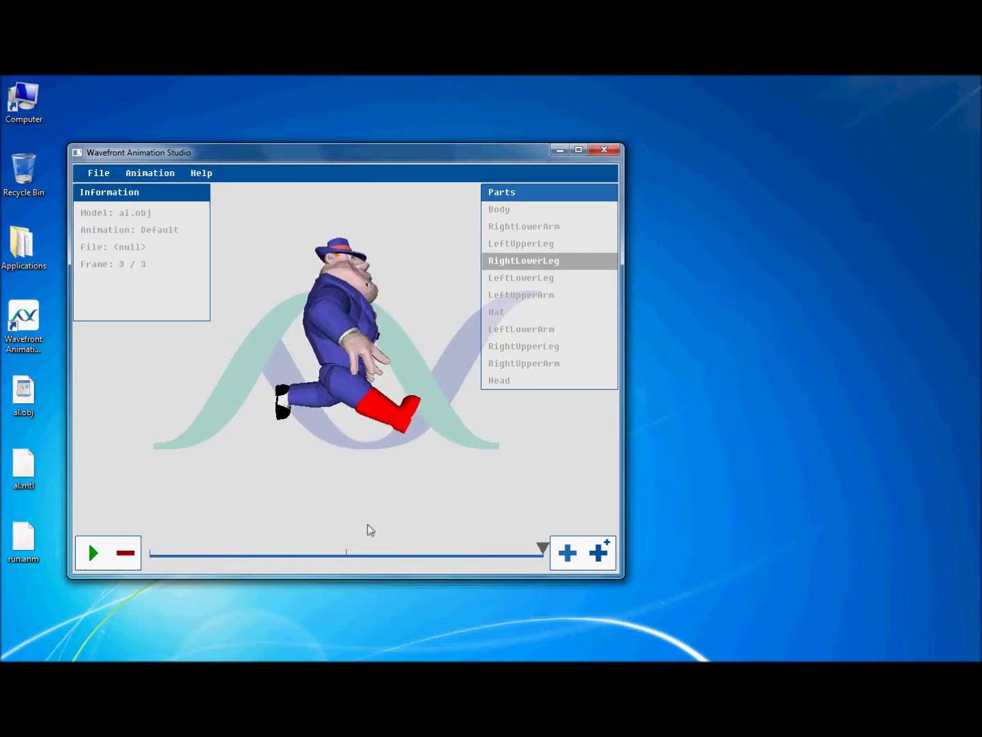
Step through frames 1, 2 and 3 on the timeline to compare the leg poses
click(181, 550)
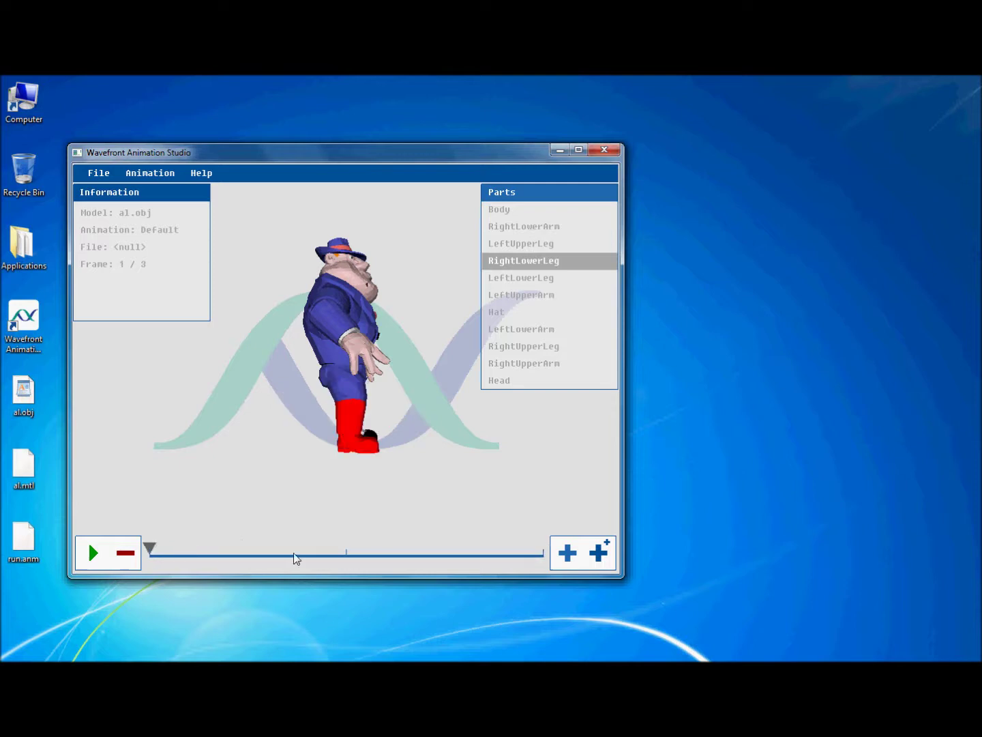
click(317, 551)
click(520, 547)
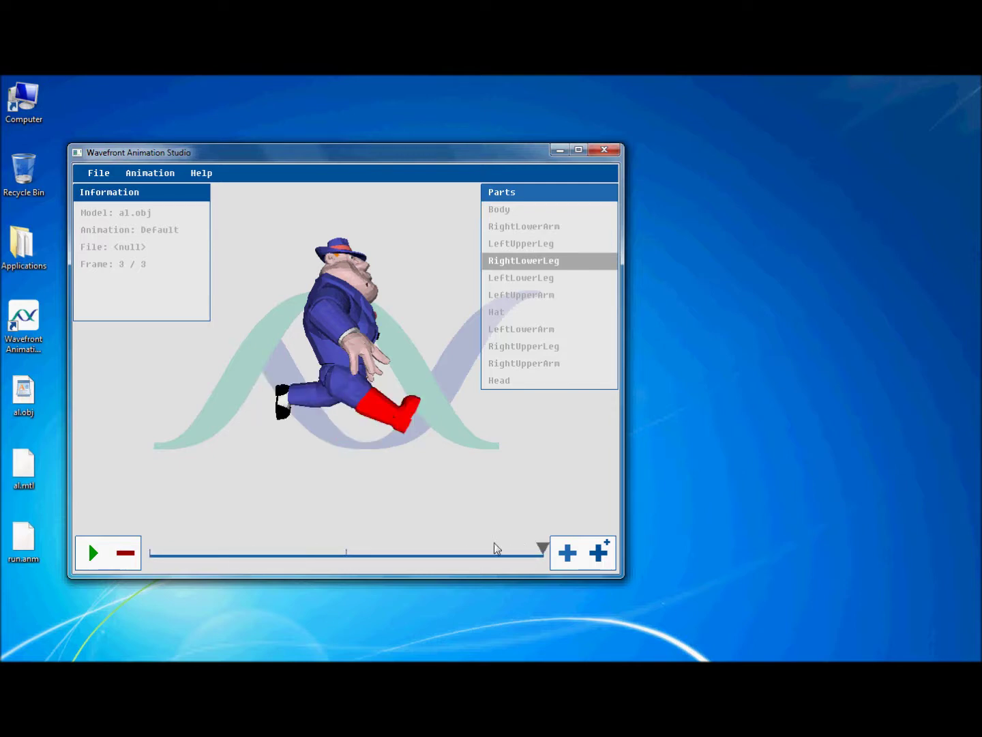
Insert an interpolated in-between frame after frame 1 of the three-frame animation
click(166, 550)
click(335, 549)
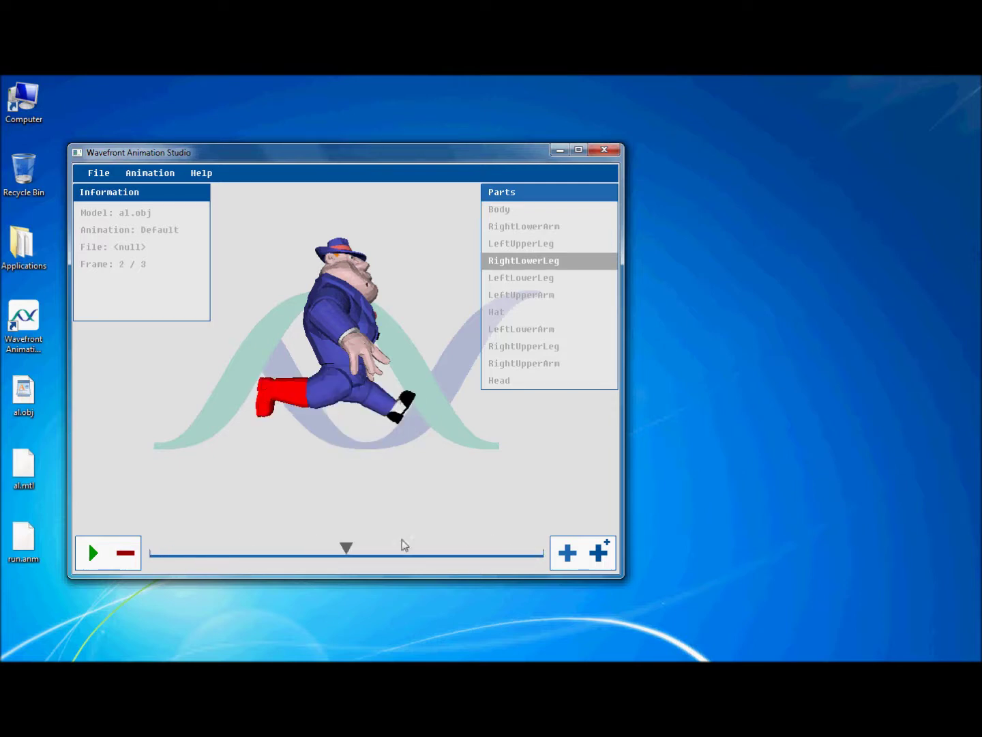
click(502, 549)
click(165, 551)
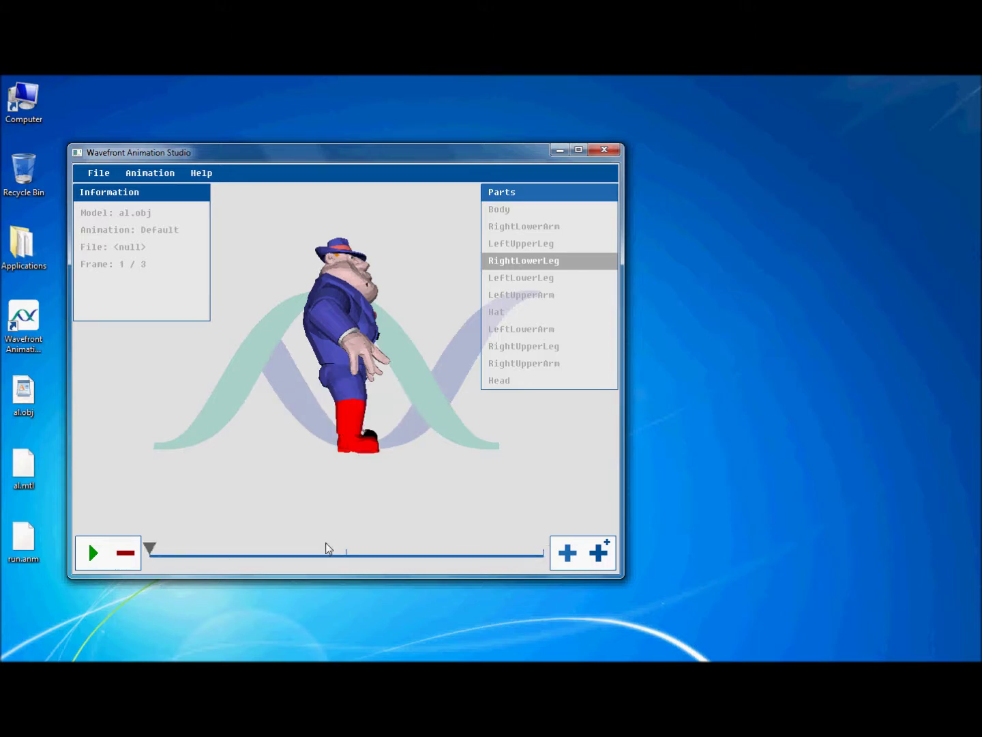
click(329, 548)
click(185, 551)
click(598, 553)
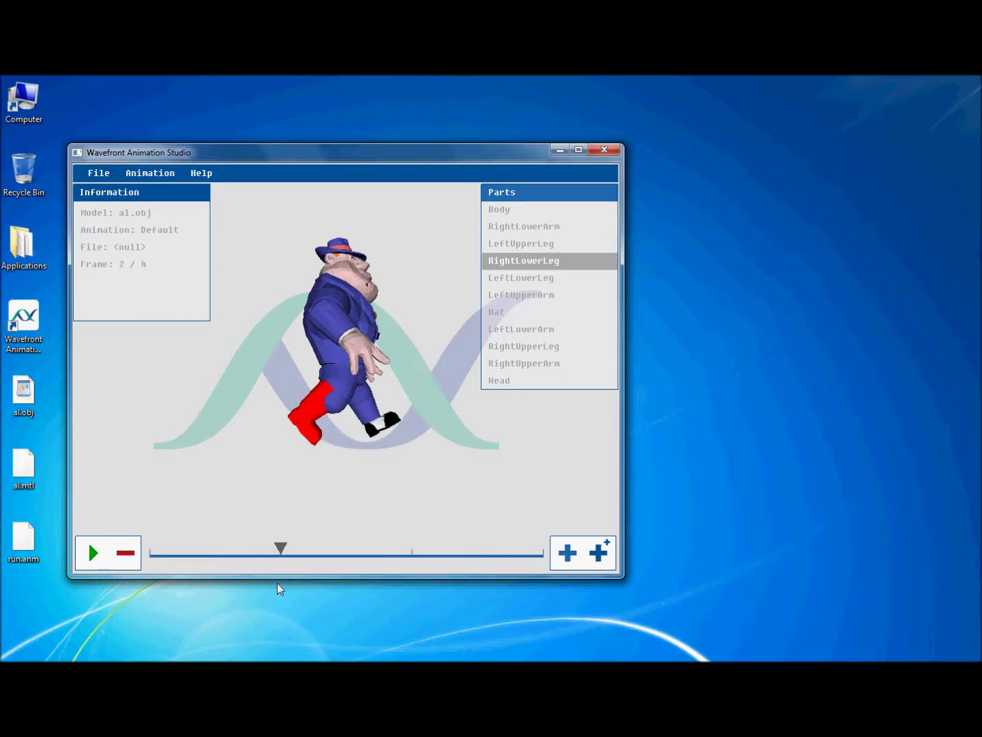
Lower RightLowerLeg and LeftLowerLeg in the new frame 2 to align them with the knees
drag(298, 449, 299, 467)
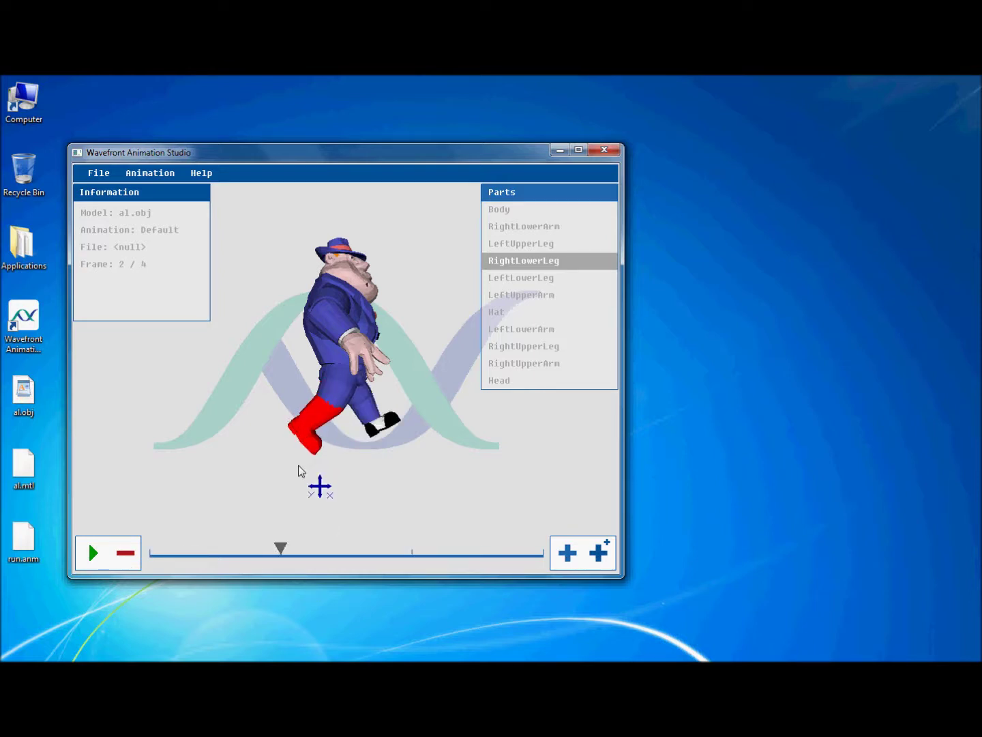
middle_drag(290, 466, 259, 467)
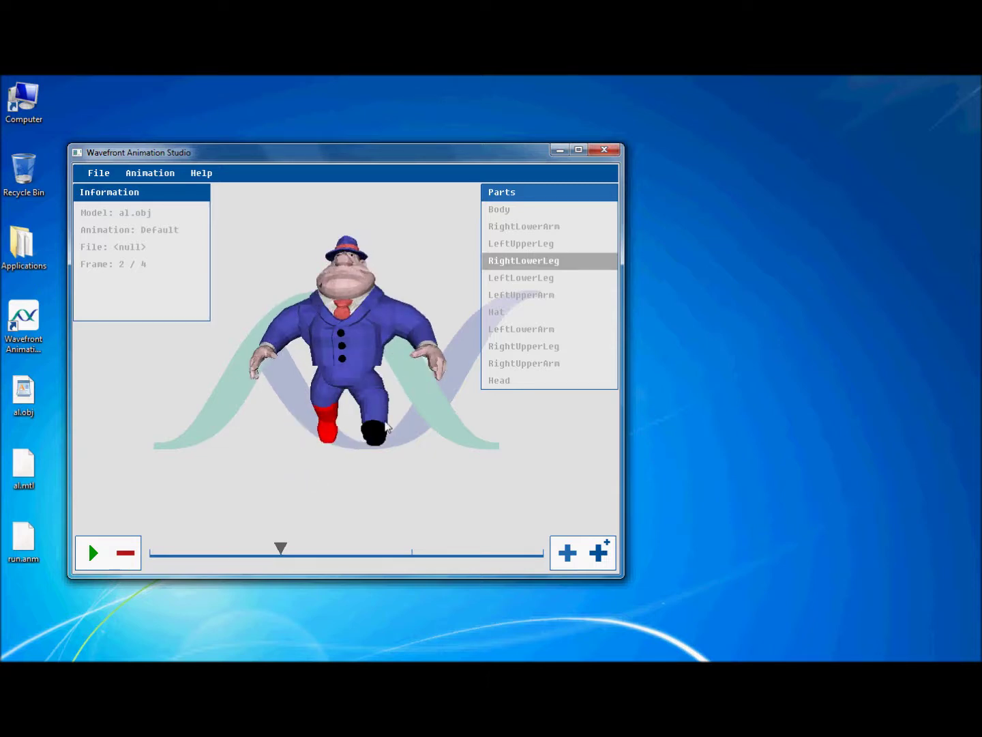
click(505, 280)
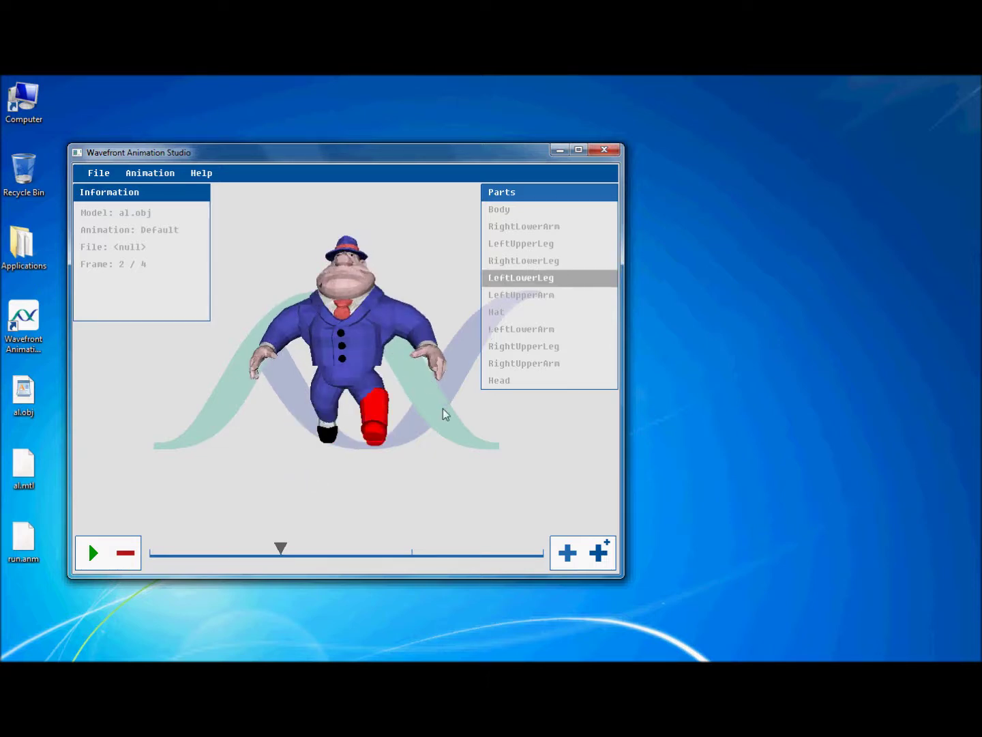
drag(444, 408, 384, 439)
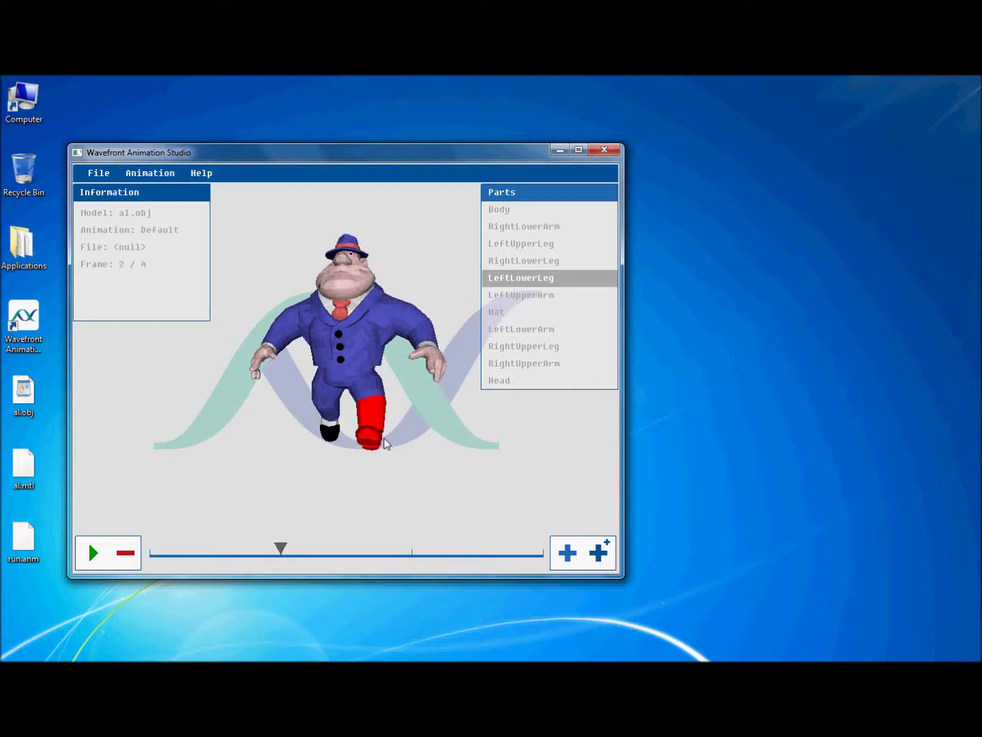
Step through the timeline frames and play the animation briefly to check the leg motion
click(177, 556)
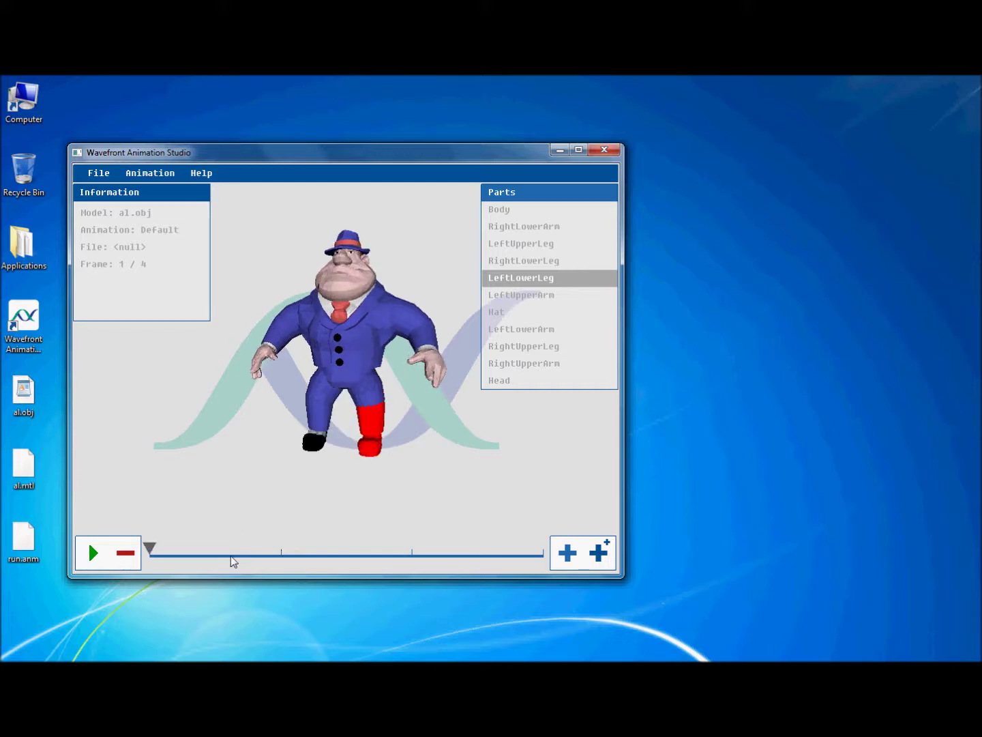
click(280, 554)
click(386, 546)
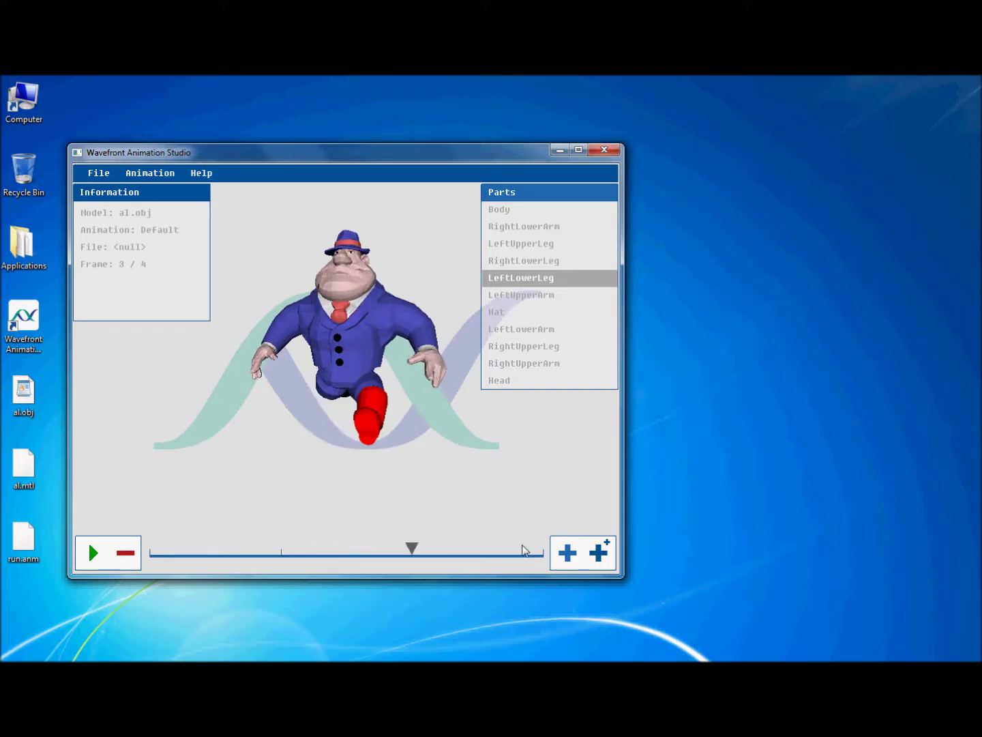
mouse_move(472, 496)
mouse_down()
mouse_move(477, 504)
mouse_move(440, 501)
mouse_move(450, 505)
mouse_up()
click(102, 561)
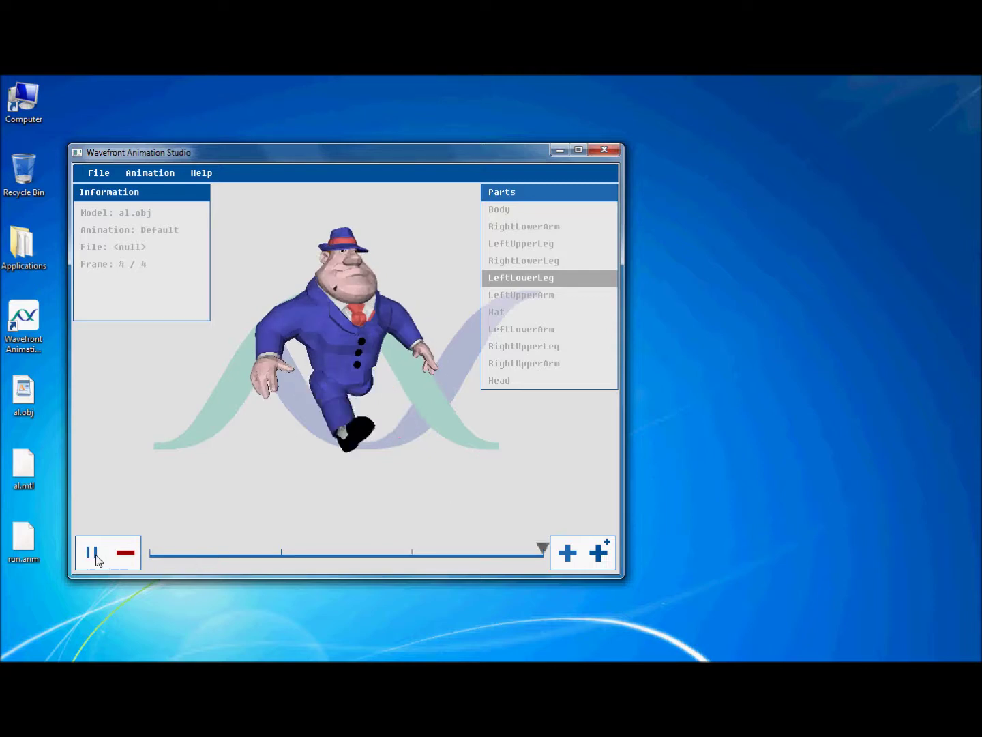
click(102, 560)
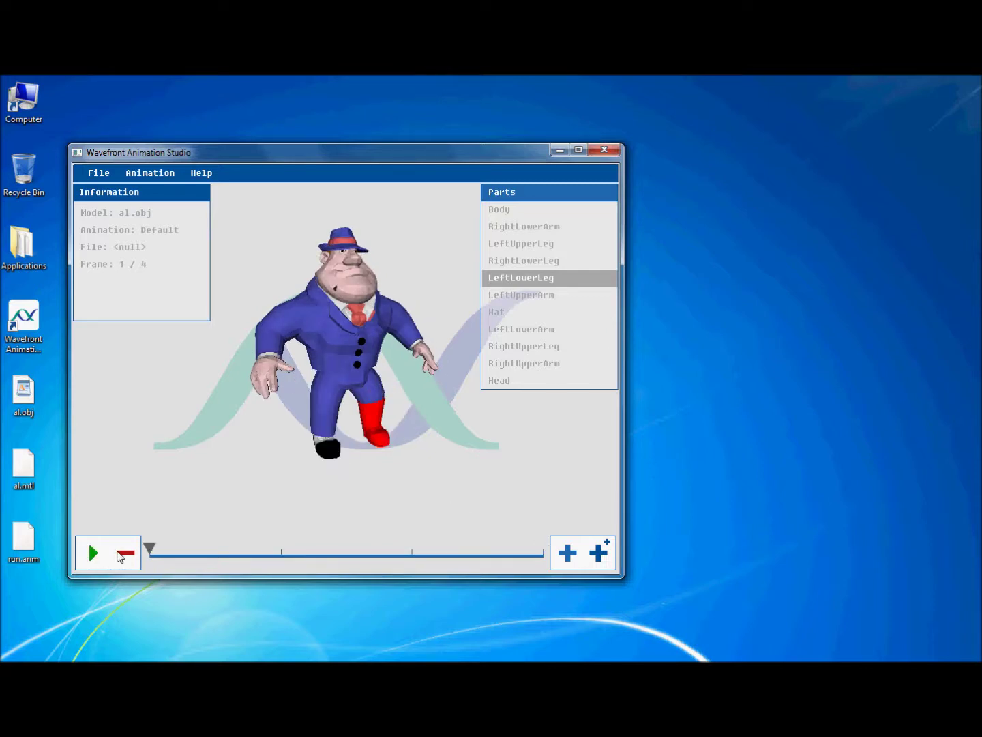
Insert an interpolated in-between frame after frame 3
click(546, 555)
click(415, 550)
drag(386, 515, 402, 508)
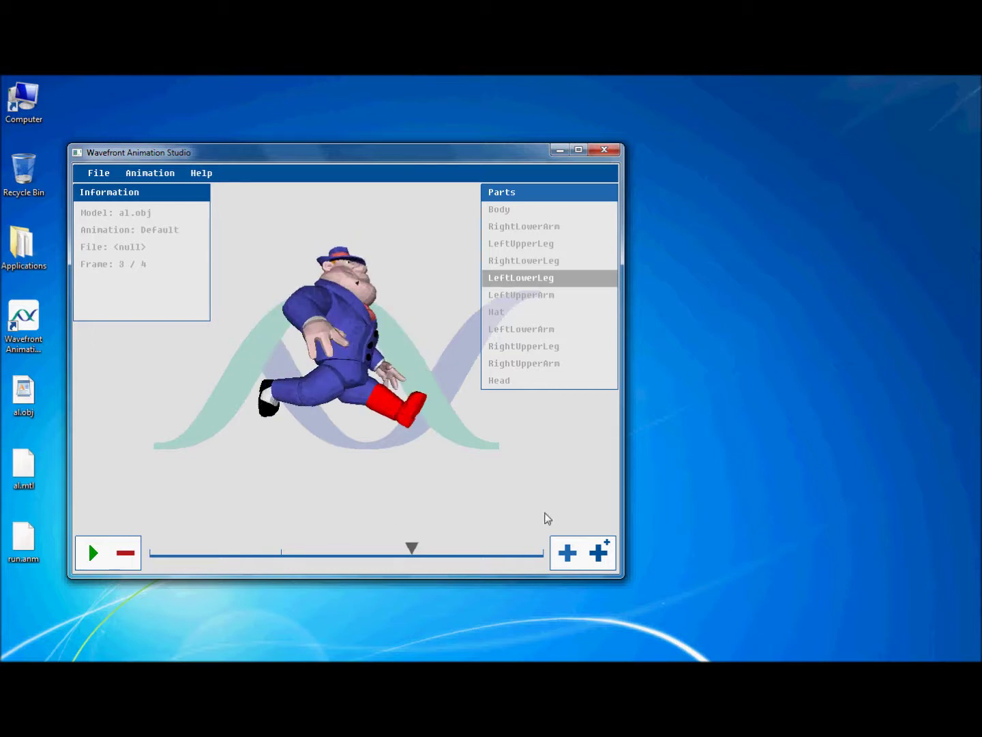
click(599, 552)
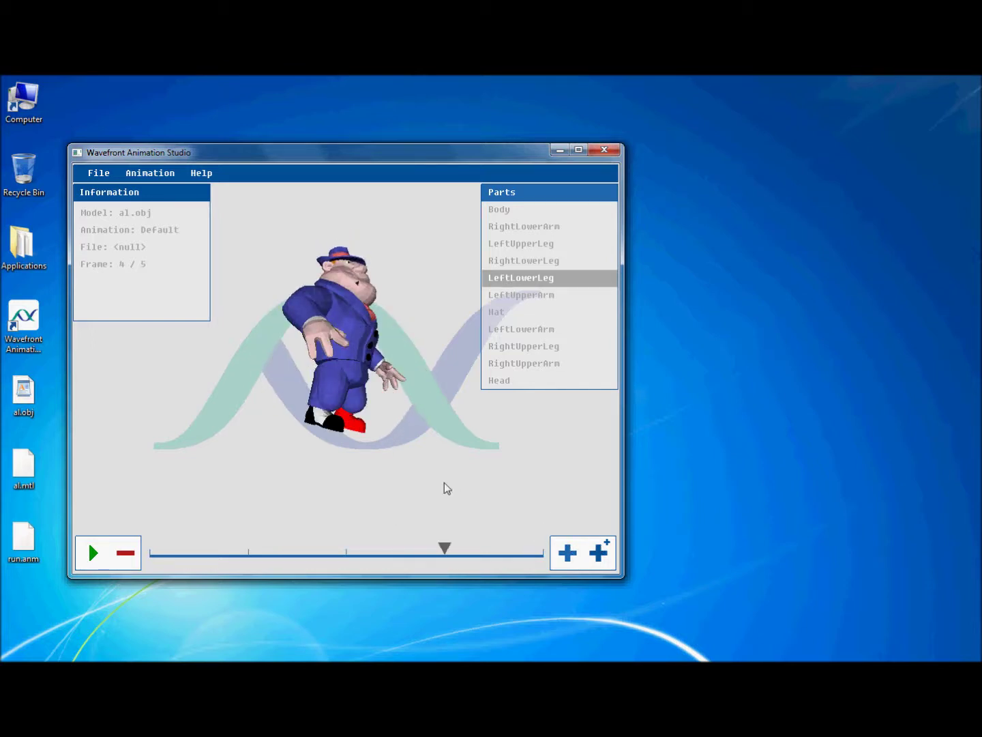
Move LeftLowerLeg and RightLowerLeg down in frame 4 to join their upper legs at the knees
drag(445, 488, 377, 493)
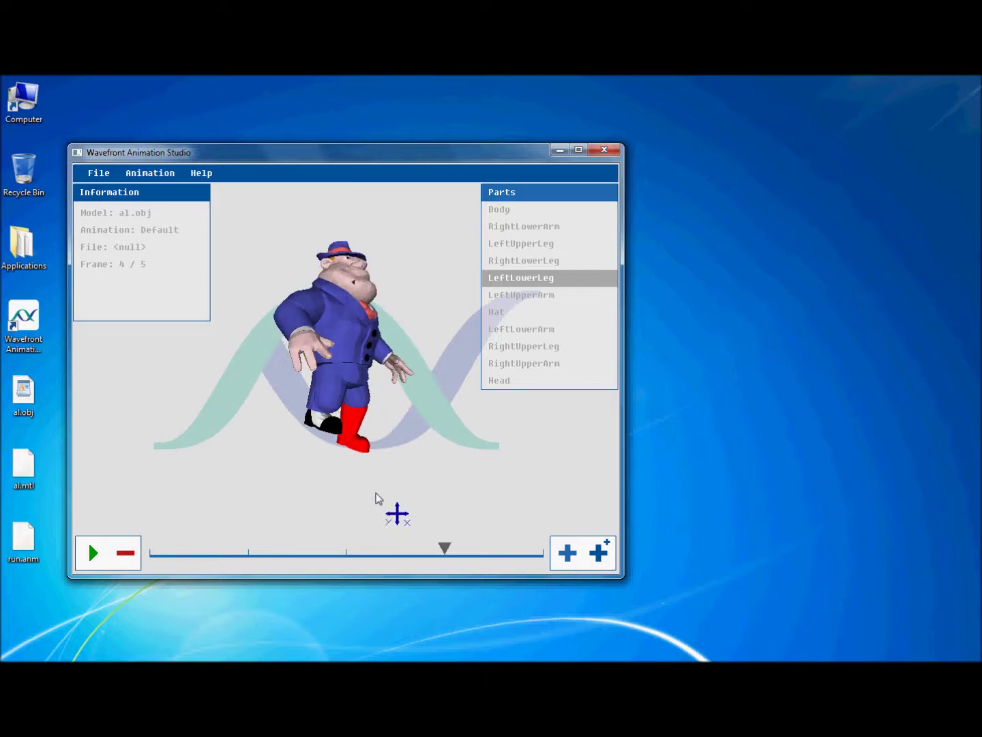
click(514, 264)
drag(292, 421, 397, 468)
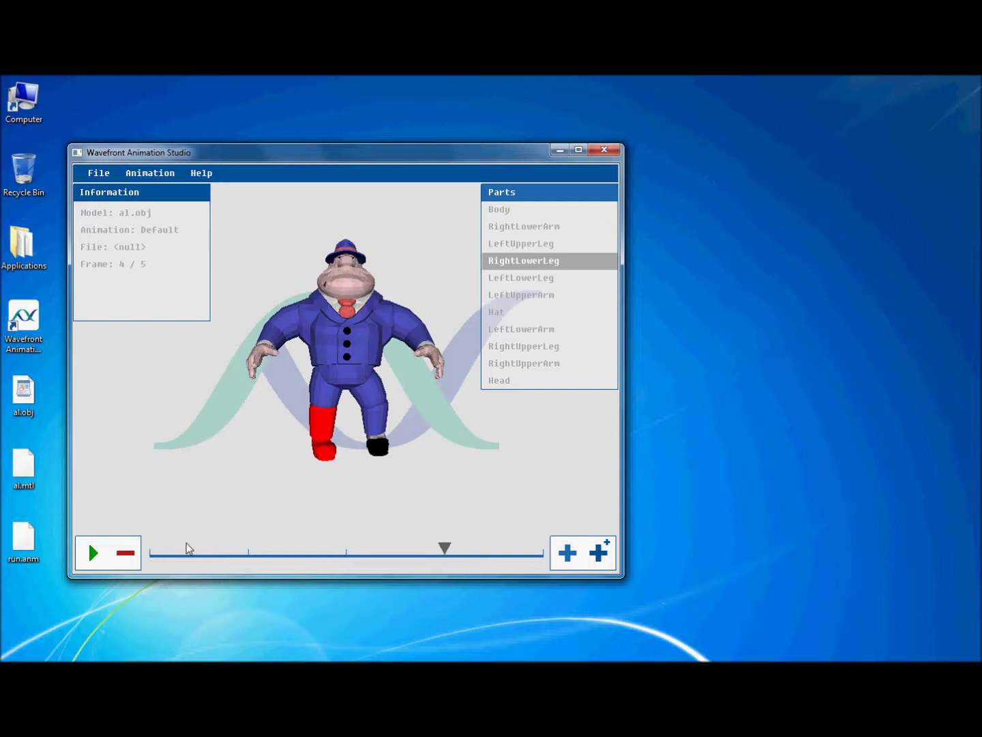
Step through frames 1 to 5 and play the animation to review the full leg cycle
click(162, 548)
click(243, 549)
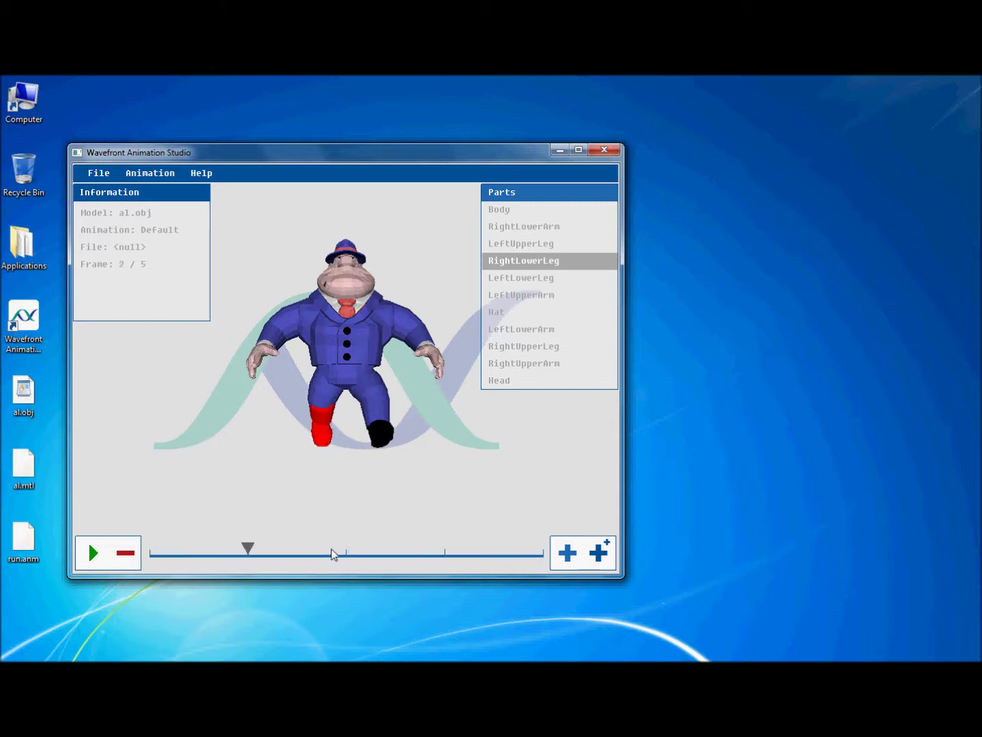
click(344, 549)
click(442, 549)
click(537, 548)
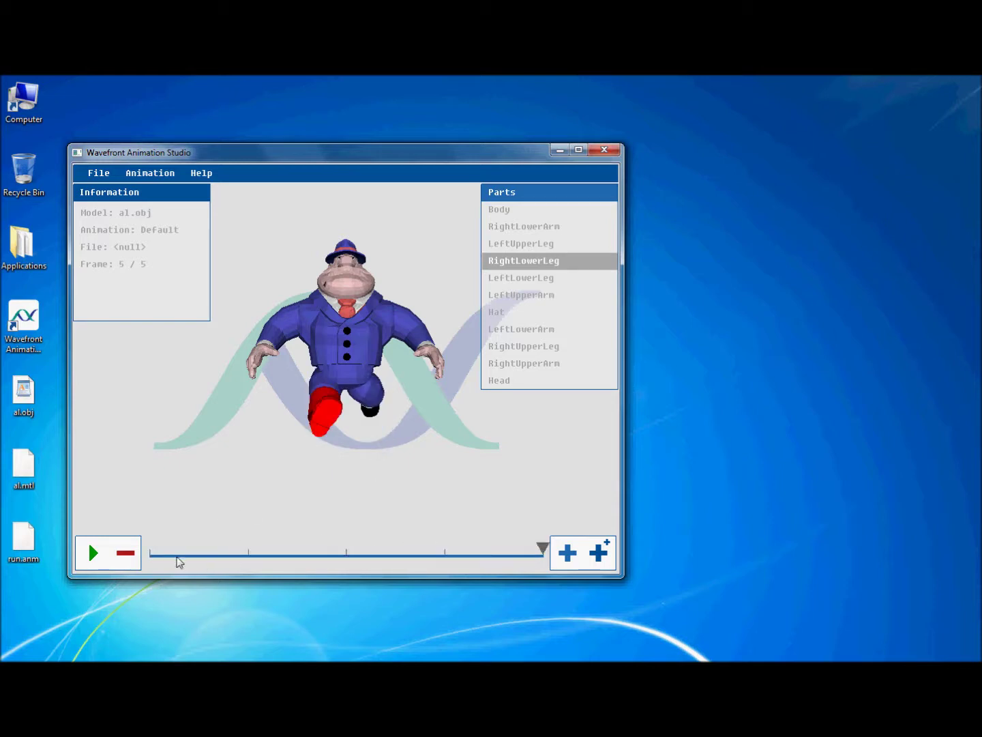
click(93, 554)
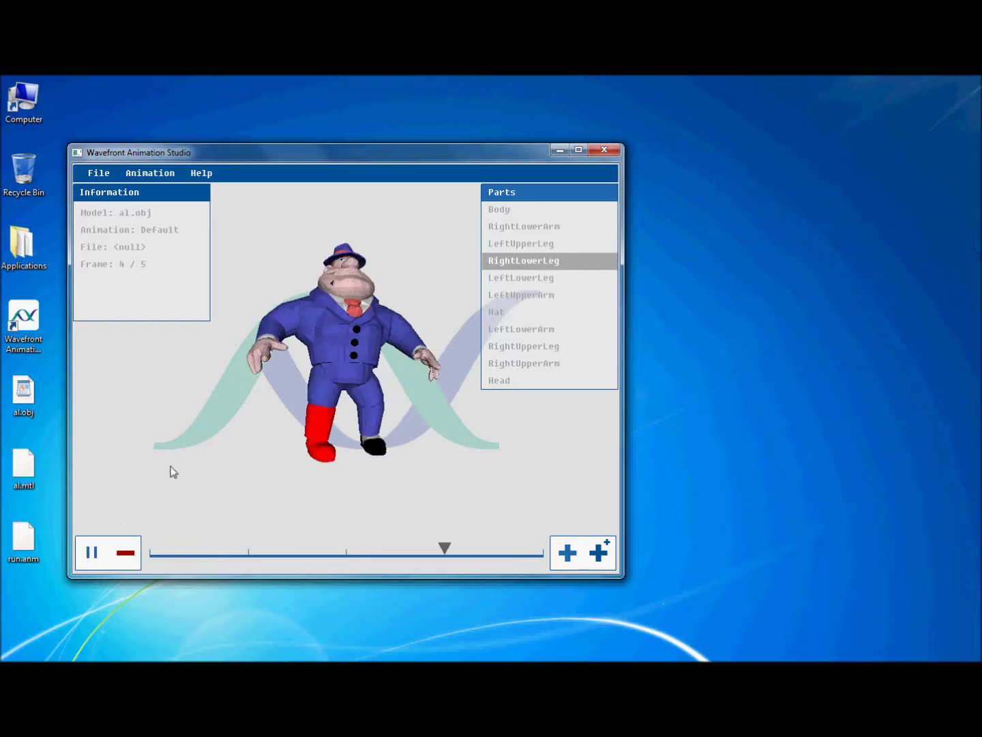
click(93, 552)
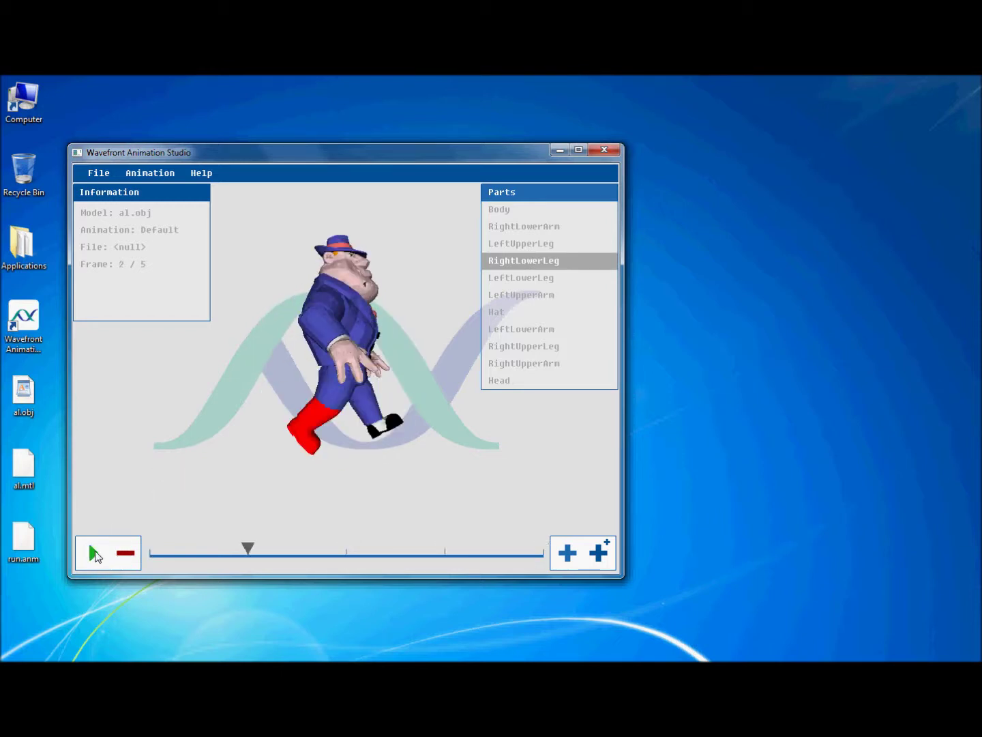
Insert an interpolated in-between frame after each of the five existing frames, including the last one
click(175, 553)
click(599, 555)
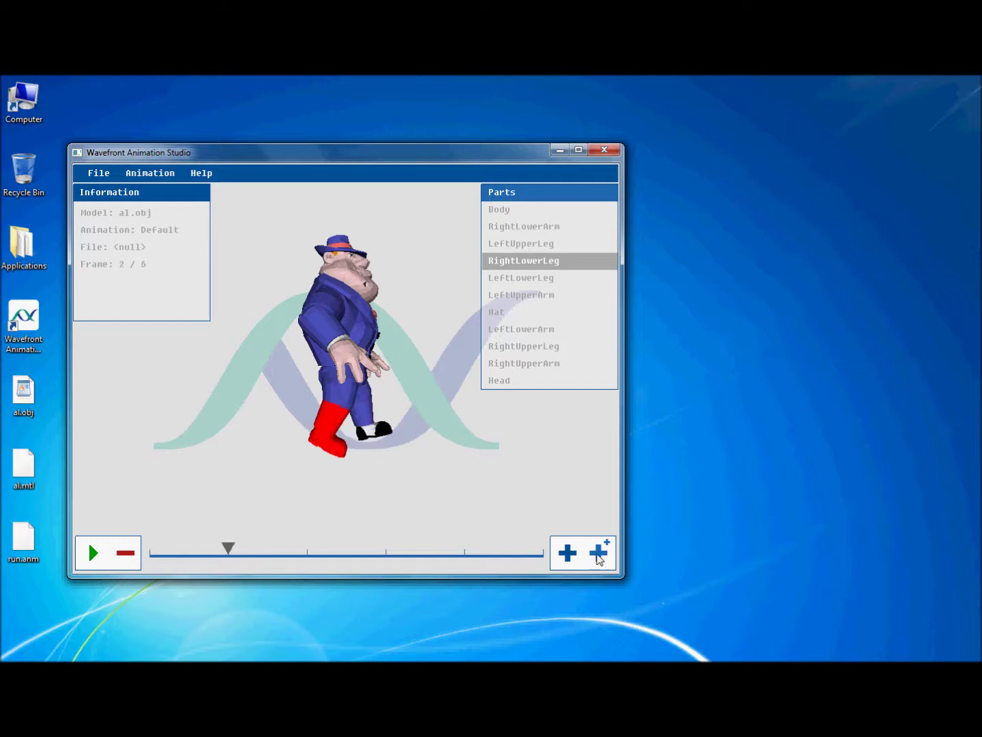
click(317, 555)
click(598, 553)
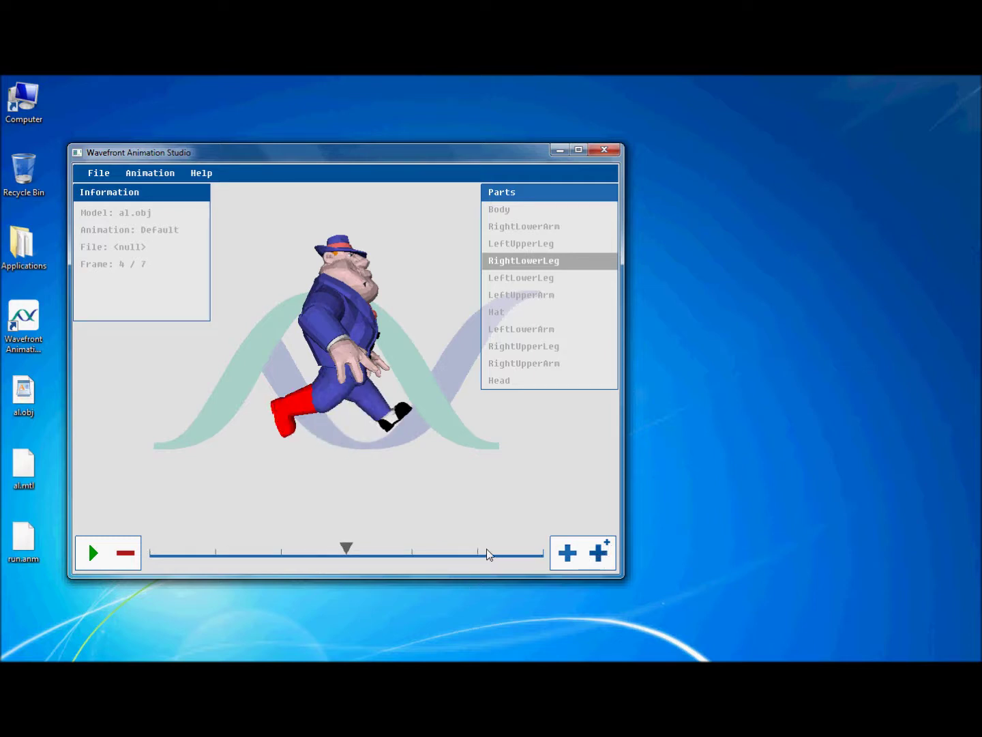
click(414, 556)
click(599, 553)
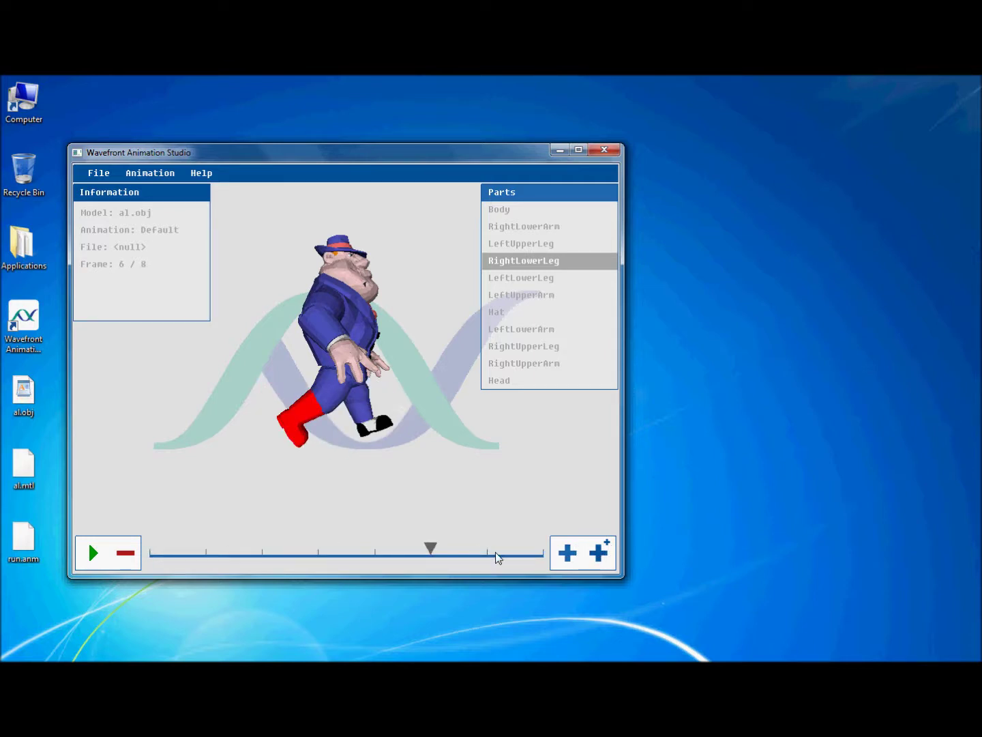
click(495, 556)
click(598, 552)
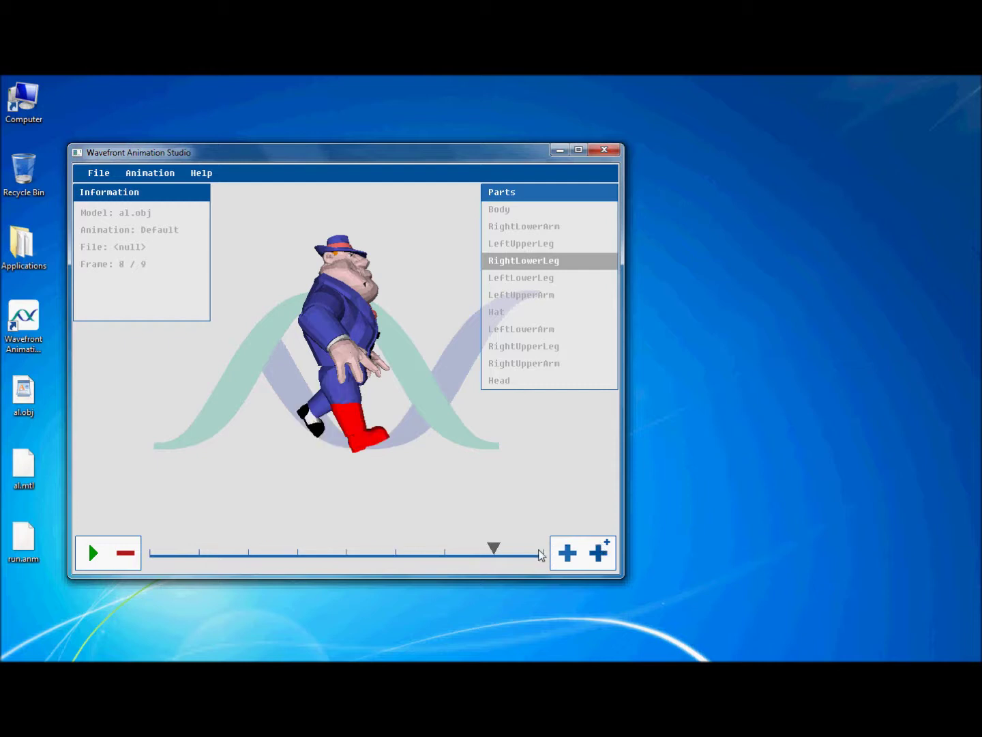
click(543, 554)
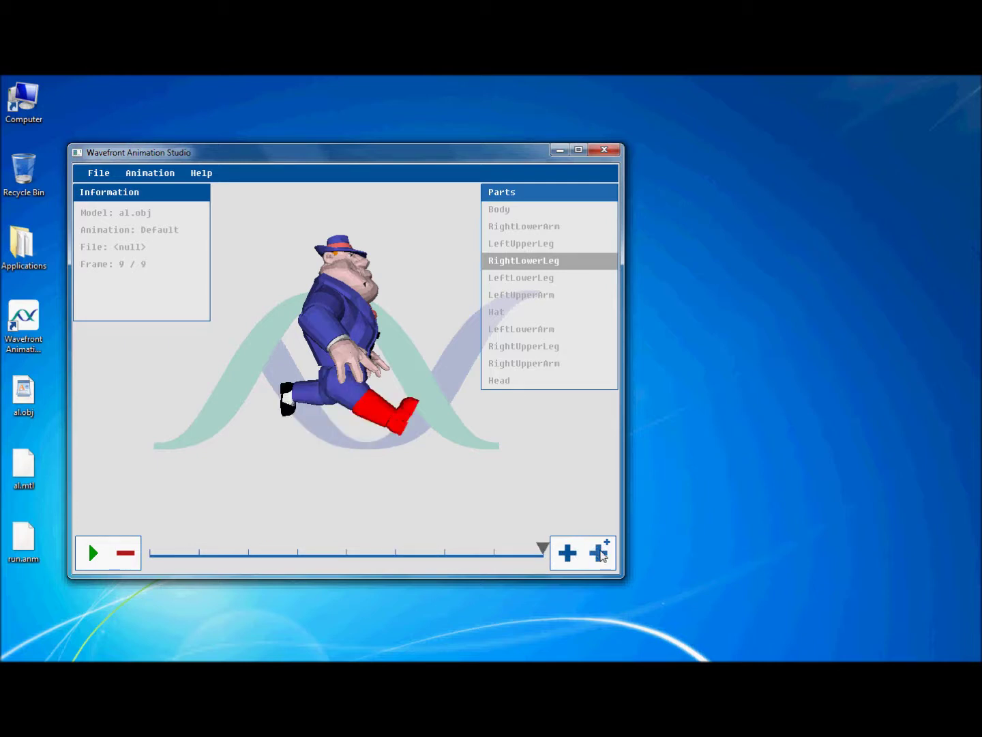
click(599, 553)
Play the expanded animation, switch the part selection to Hat, and stop the playback
click(95, 554)
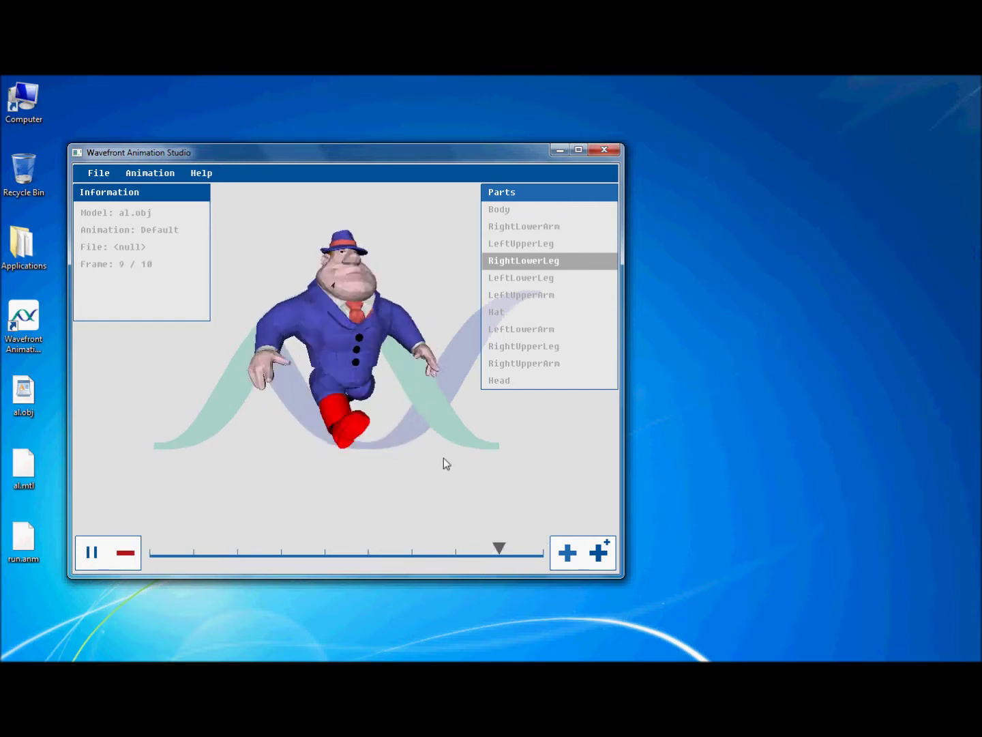
click(510, 316)
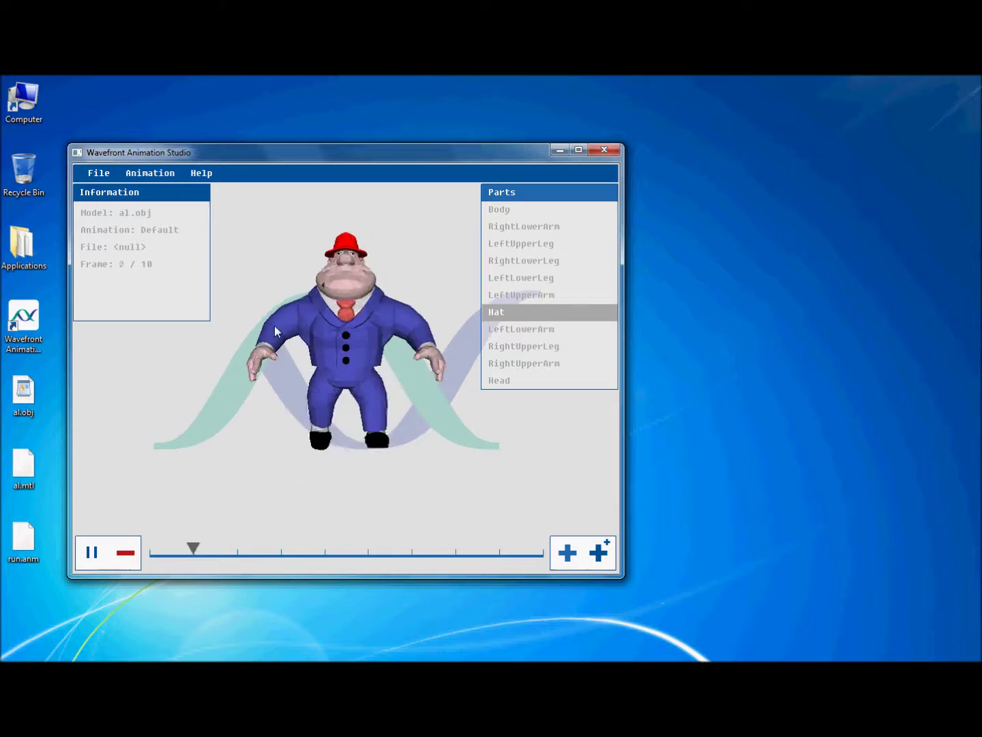
click(92, 552)
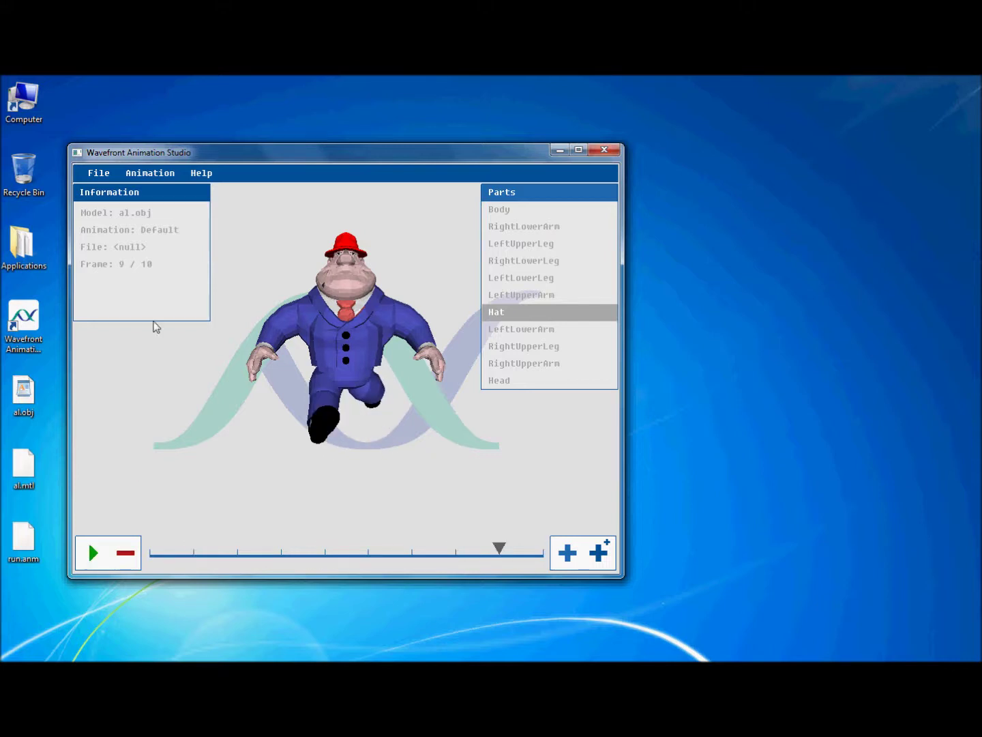
Rename the animation to run
click(147, 173)
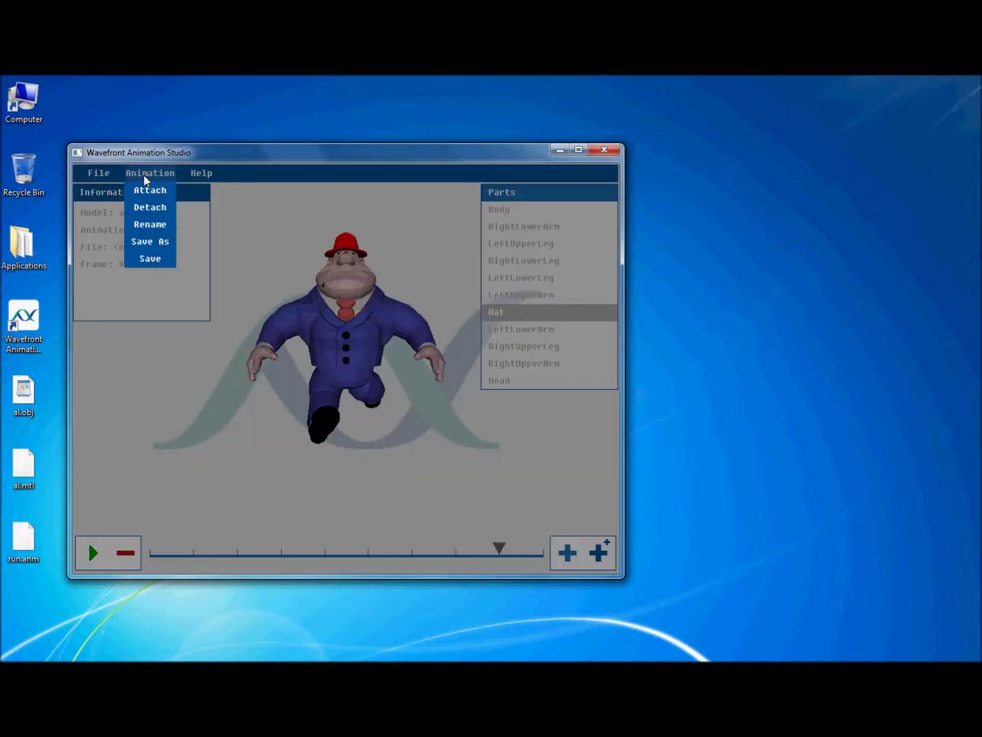
click(154, 223)
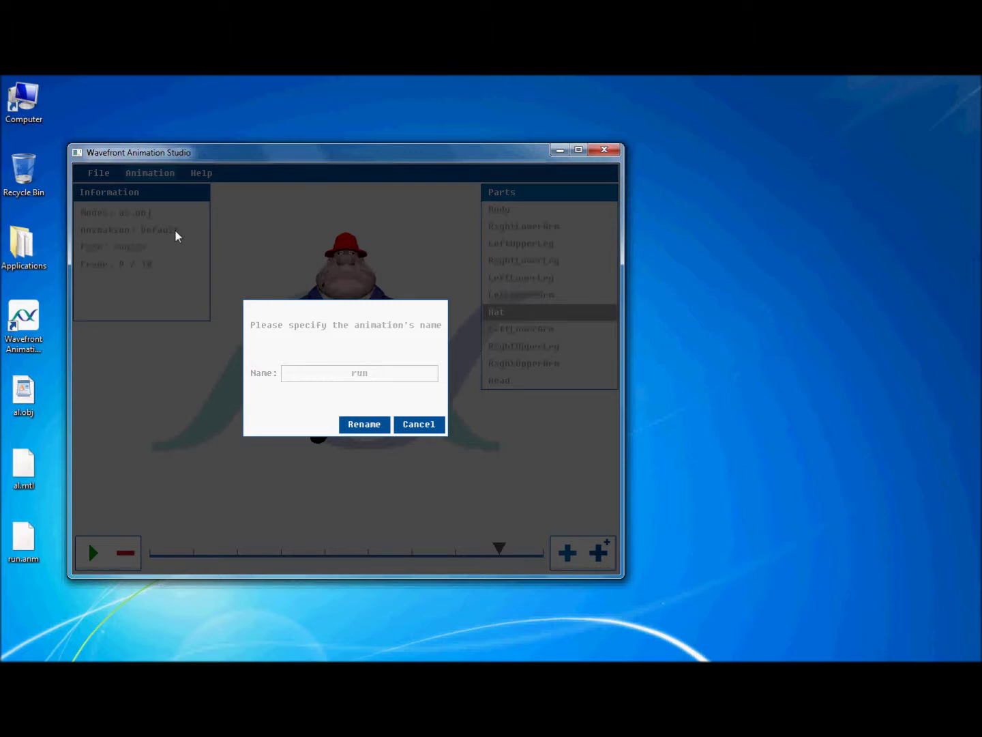
click(360, 421)
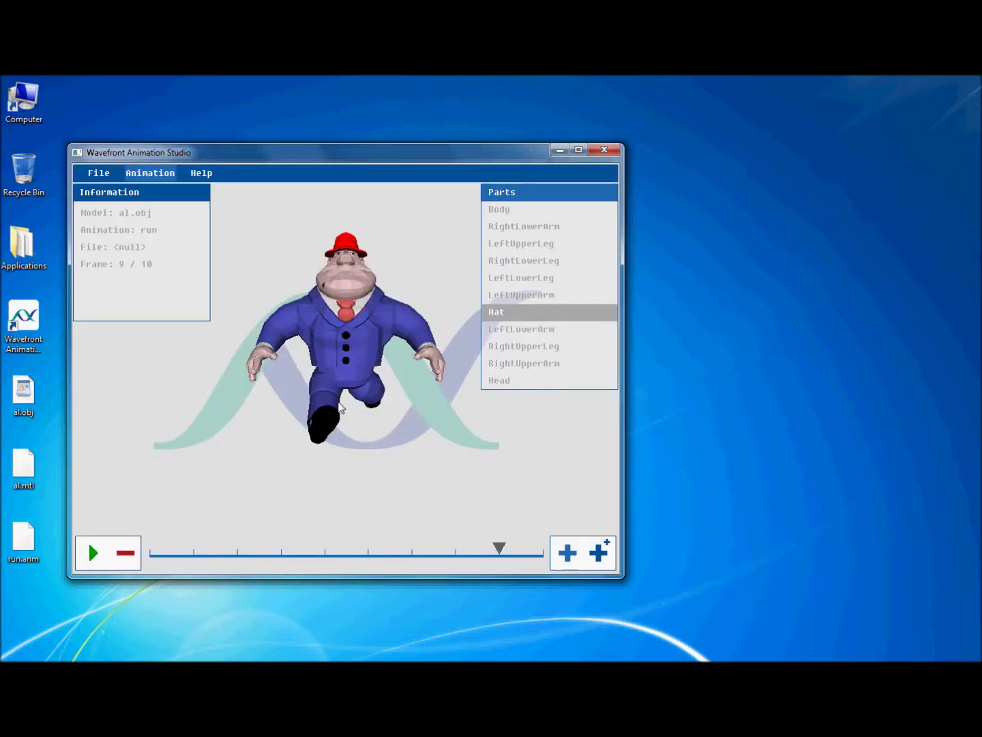
Save the animation as run.anm in the Desktop folder
click(145, 175)
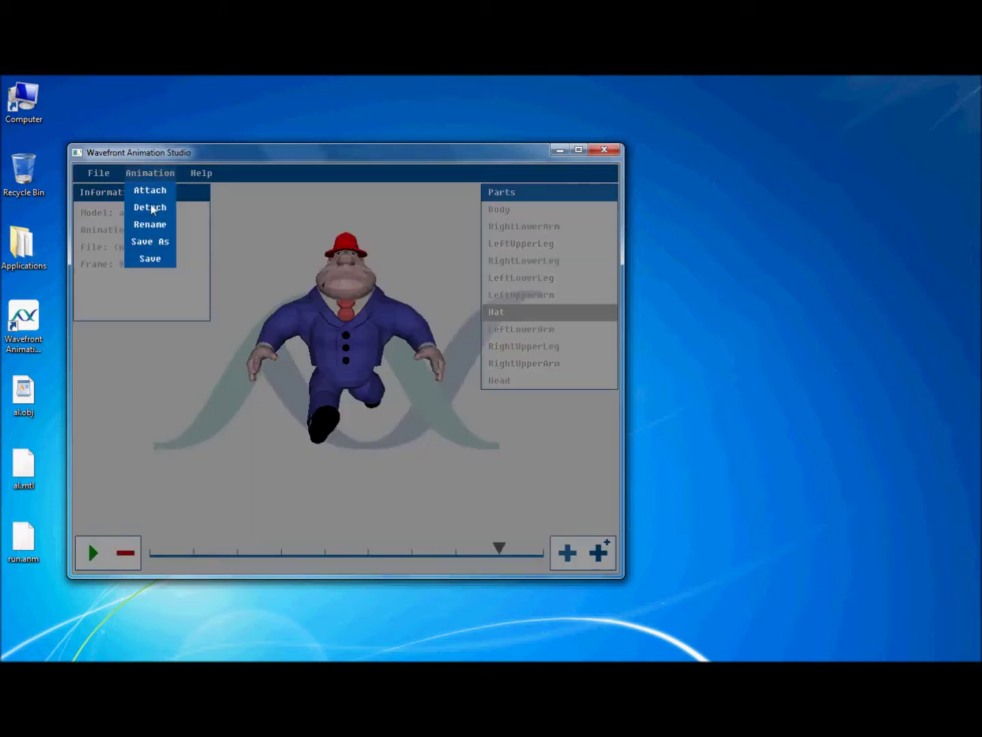
click(151, 242)
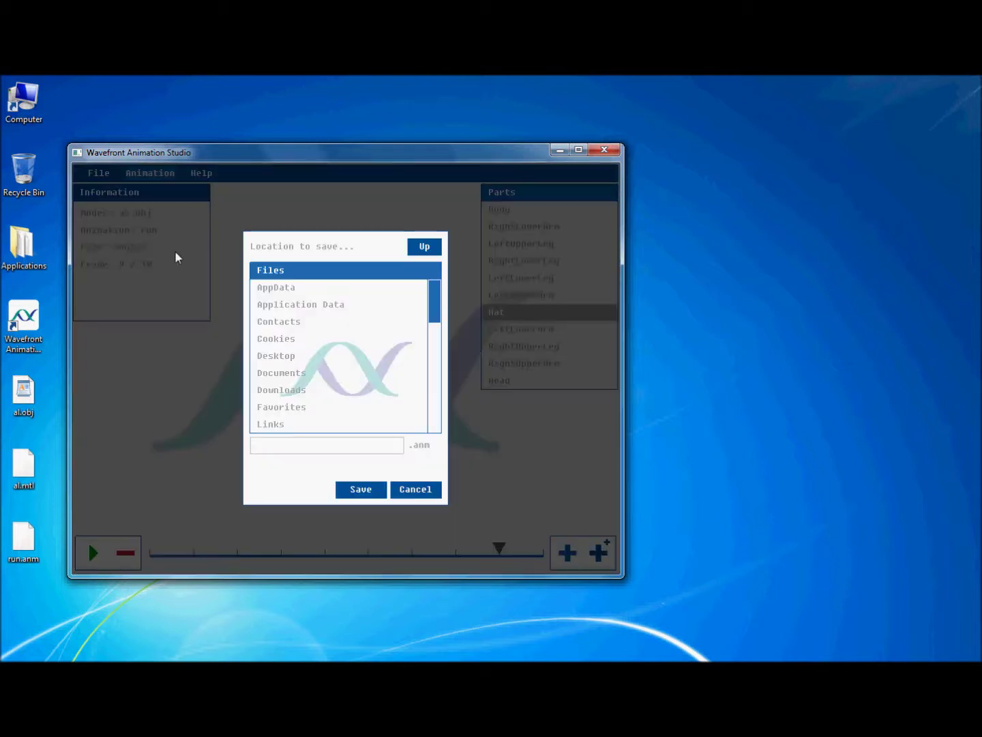
double_click(278, 357)
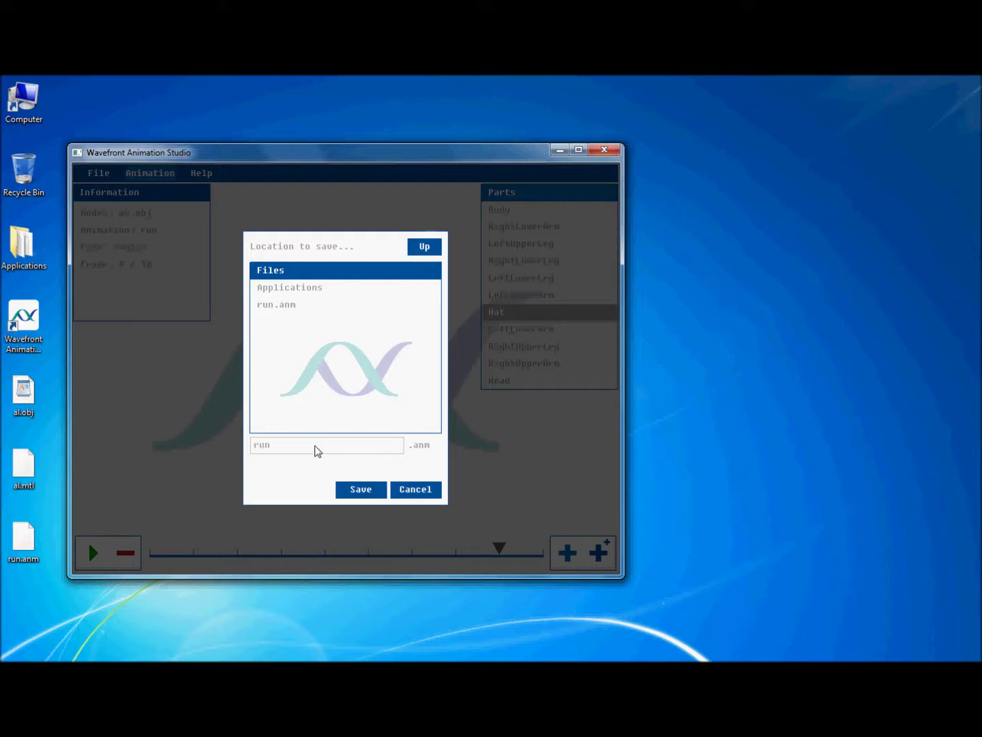
click(361, 489)
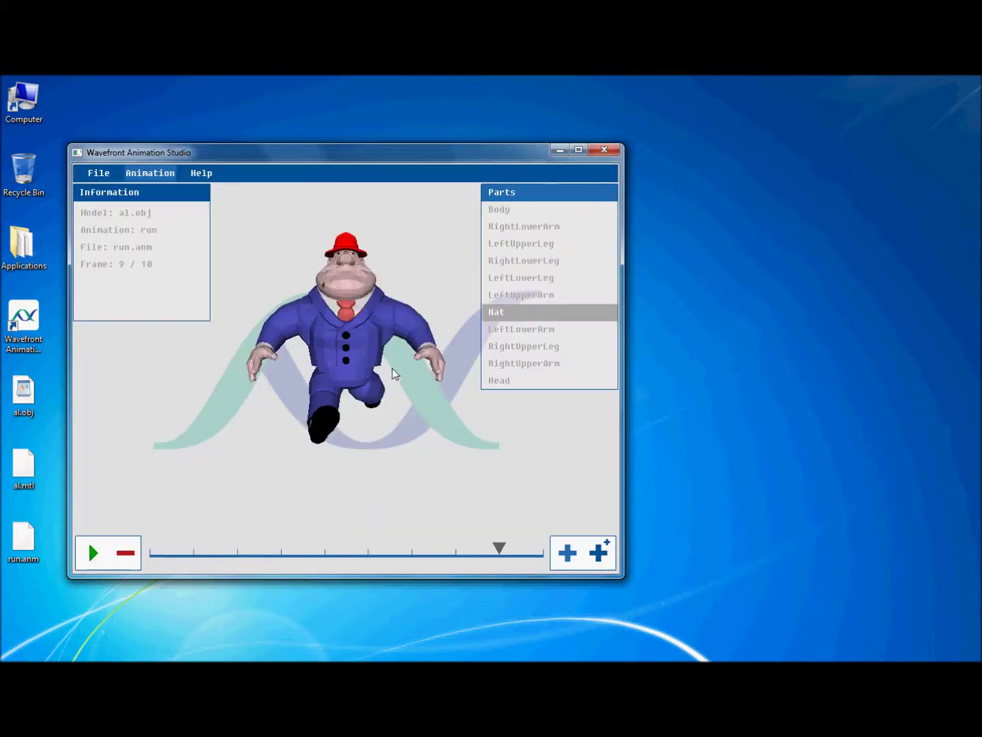
Detach the run animation from the model and attach the saved run.anm file from the Desktop folder
click(155, 175)
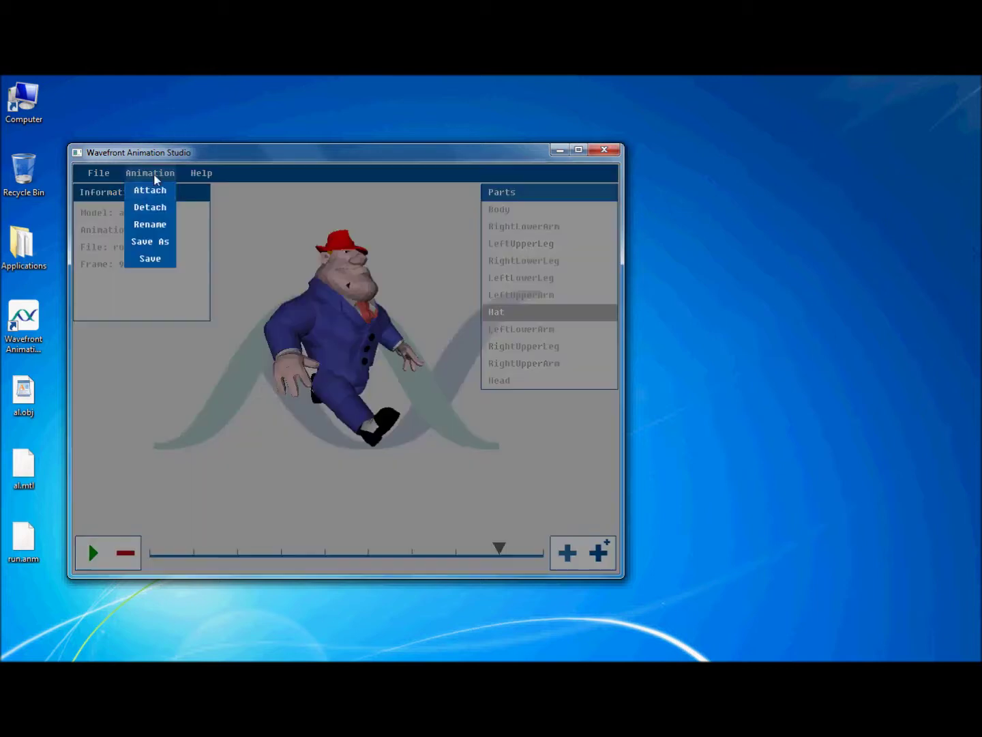
click(153, 208)
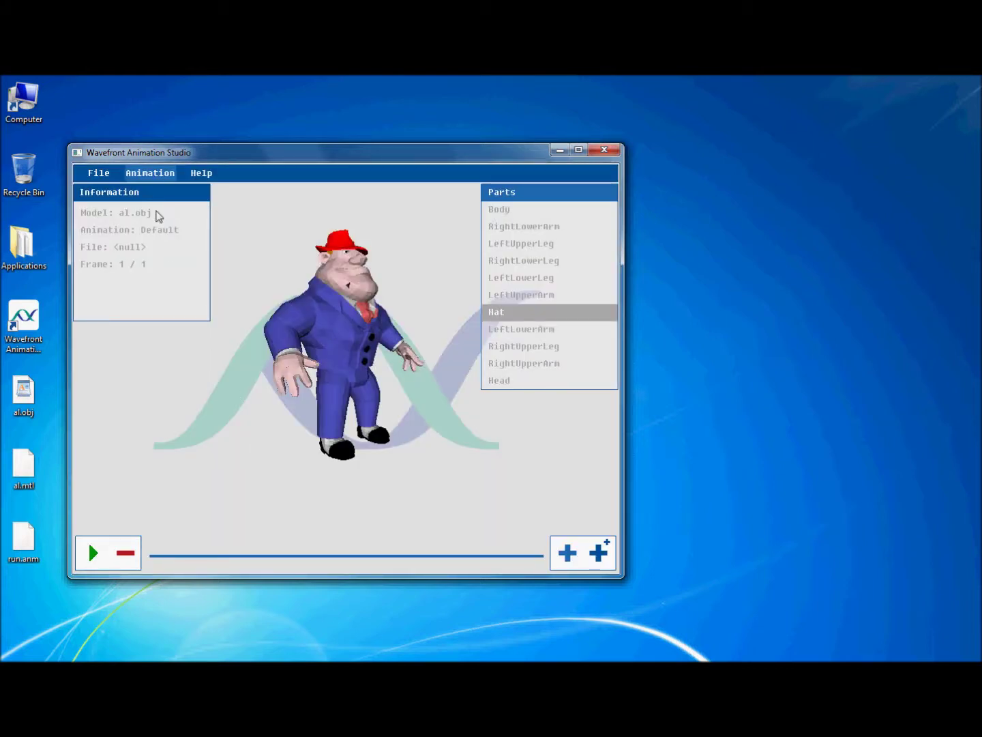
click(151, 173)
click(150, 190)
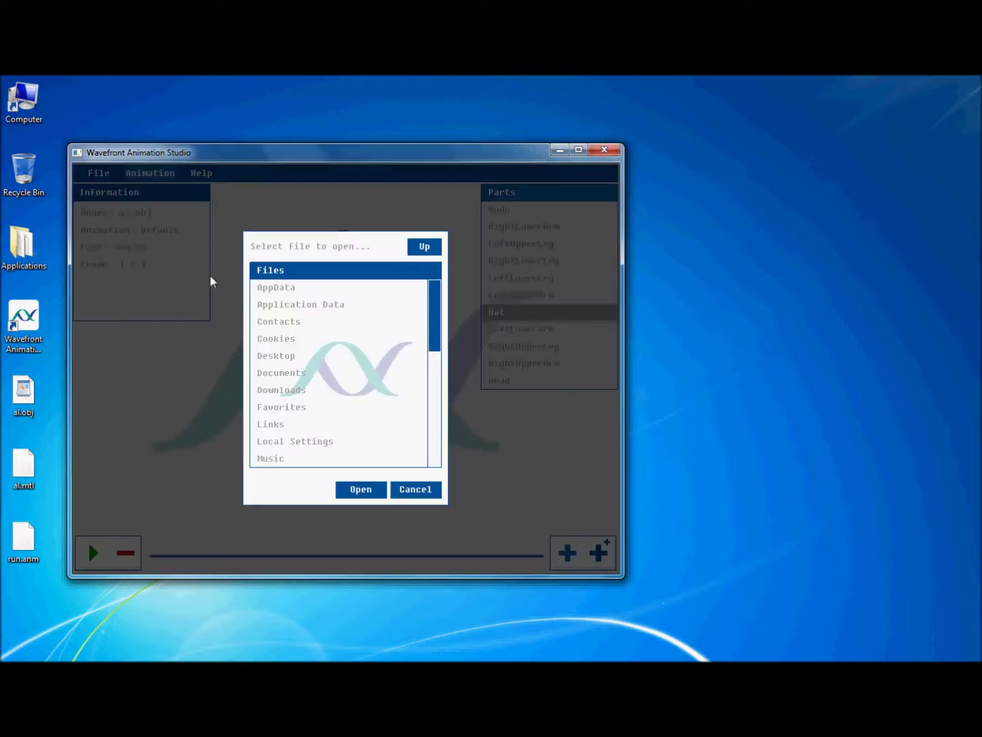
double_click(284, 356)
click(276, 306)
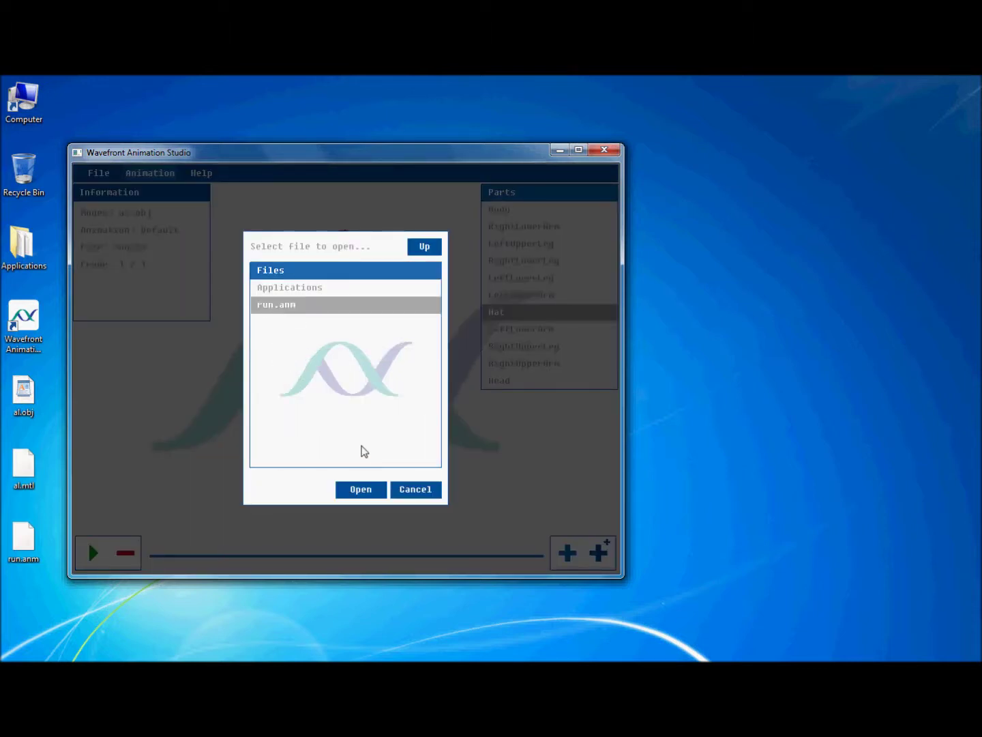
click(361, 490)
Play the reattached run animation to check it, stop the playback and close the program
click(94, 552)
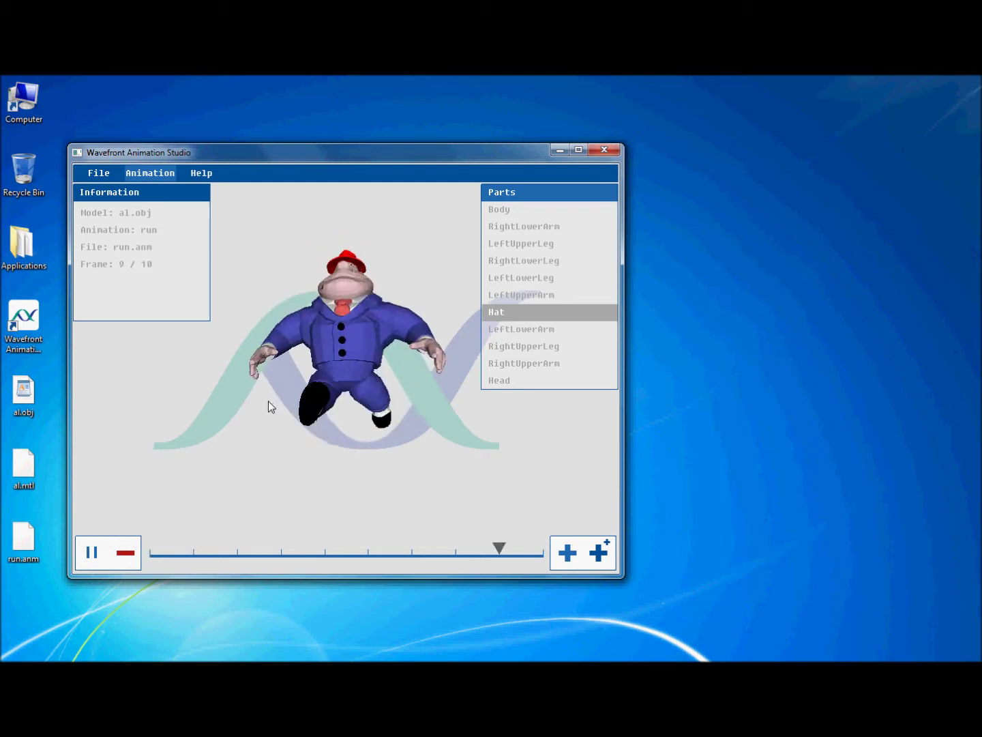
click(93, 553)
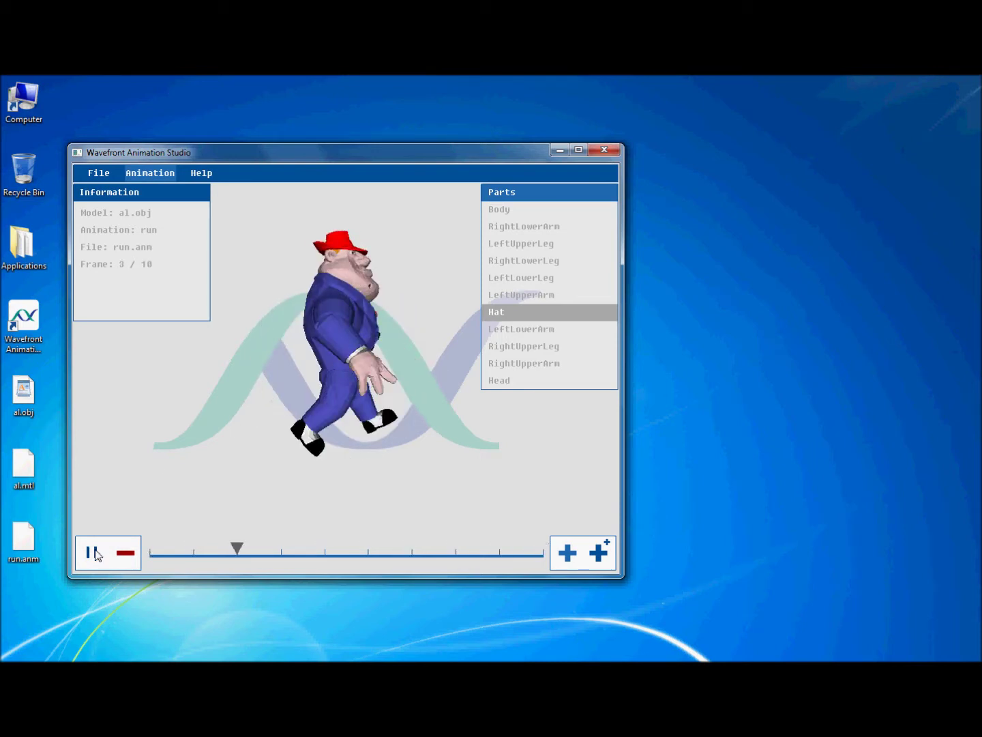
click(604, 150)
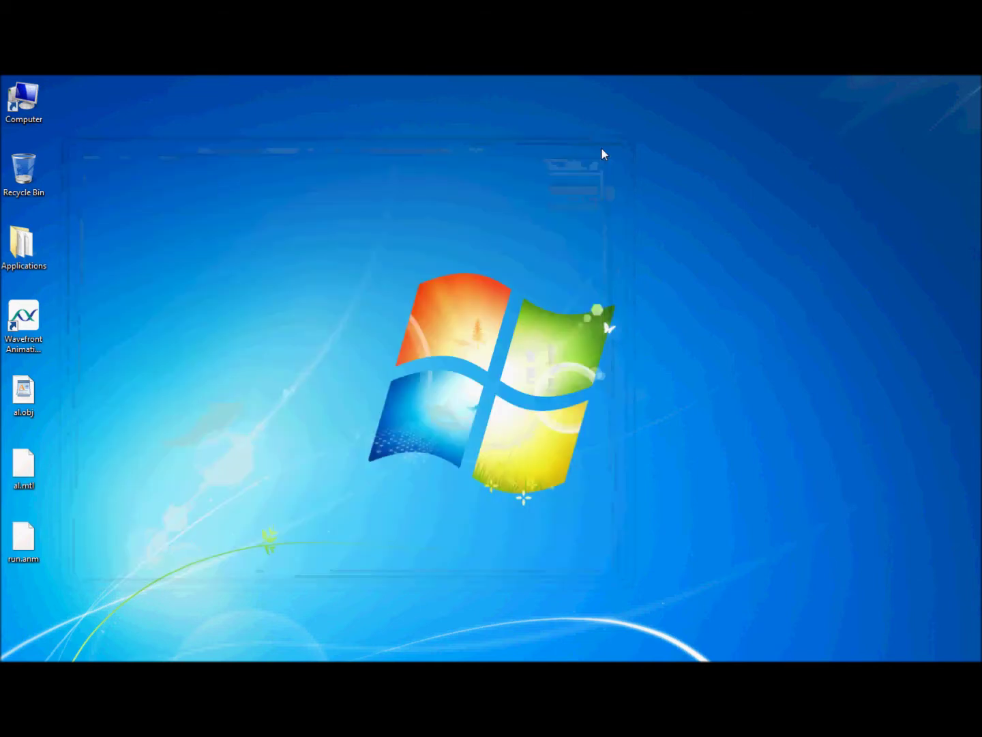